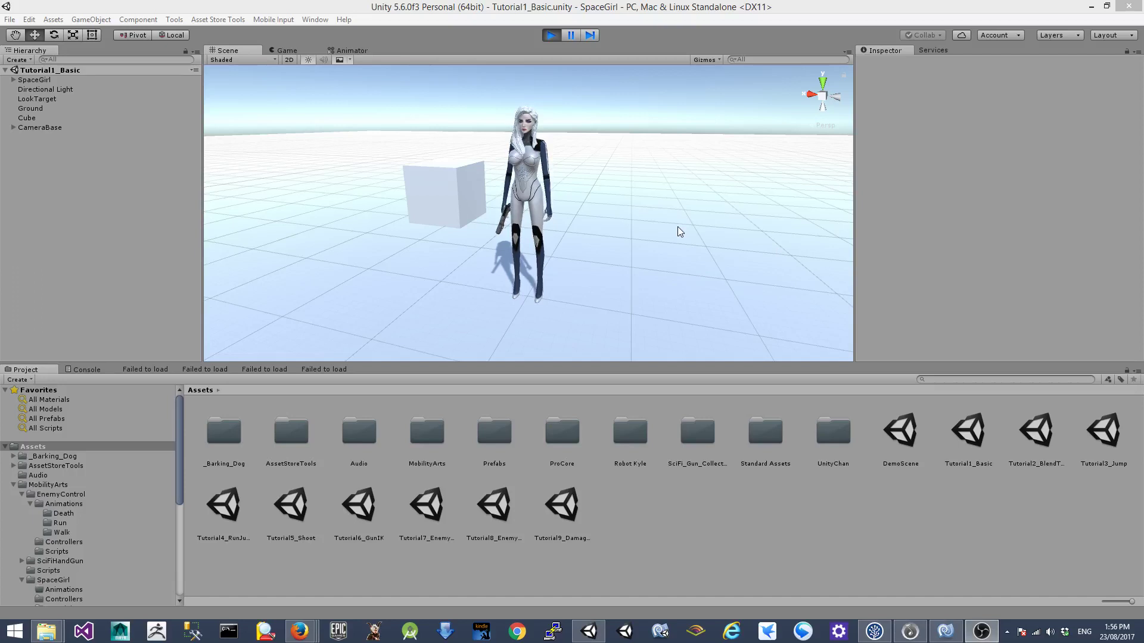
# - Inspect the SpaceGirl animator's Idle, Run and Walk states, then view the running Tutorial1_Basic game
pyautogui.click(348, 50)
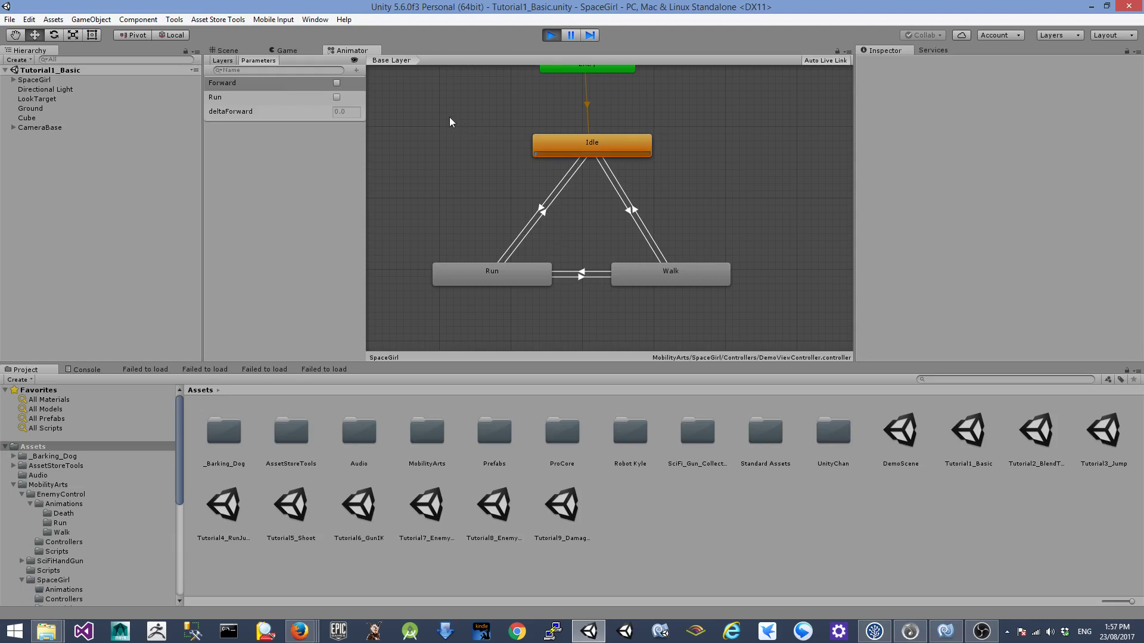
pyautogui.click(287, 51)
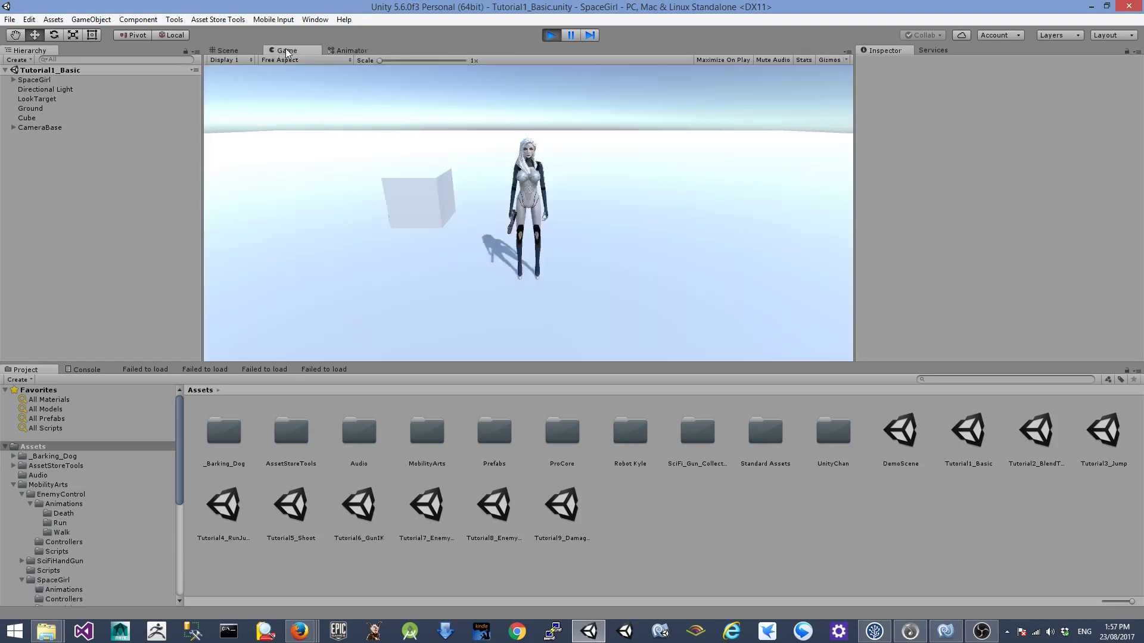
# - Walk and turn SpaceGirl around the cube in Play mode using the W, A, S and D keys
pyautogui.press('a')
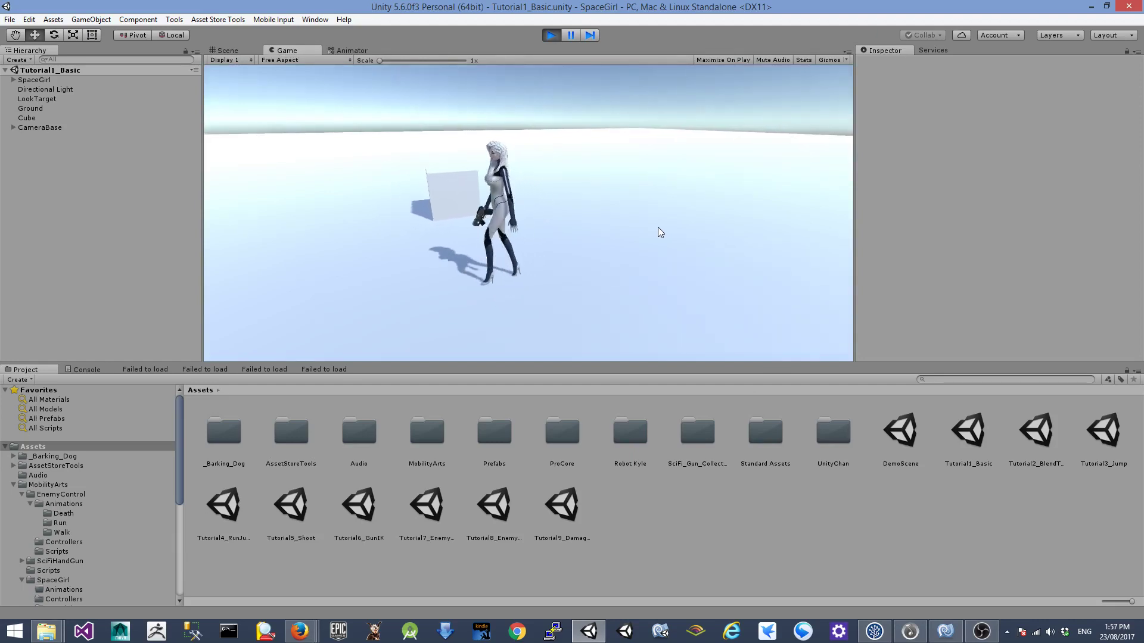
pyautogui.press('s')
pyautogui.press('a')
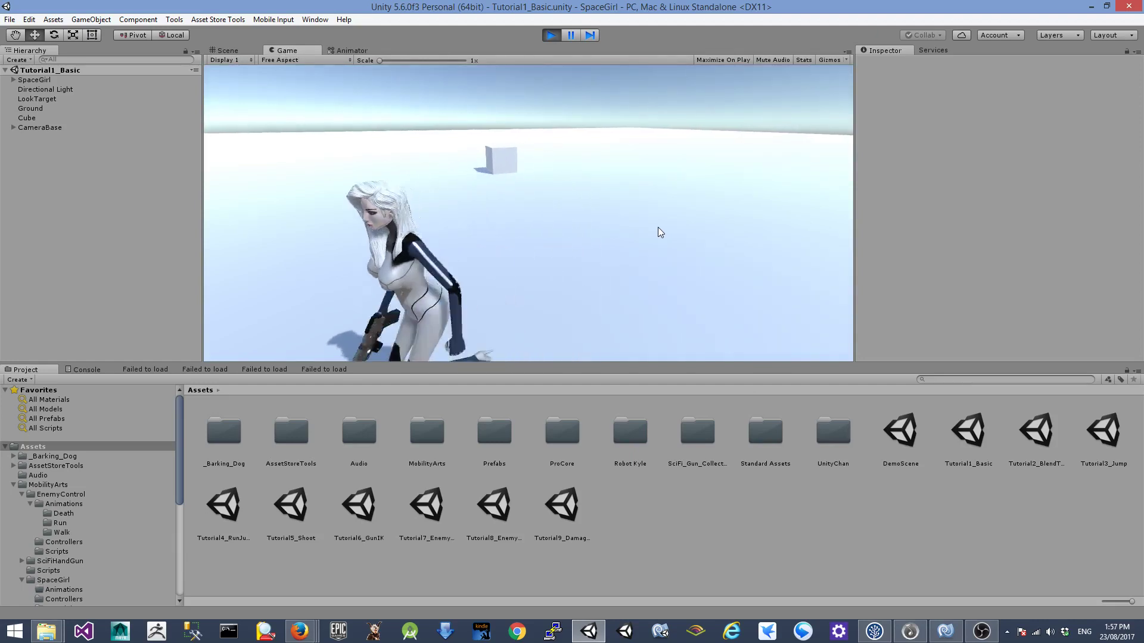
pyautogui.press('w')
pyautogui.press('d')
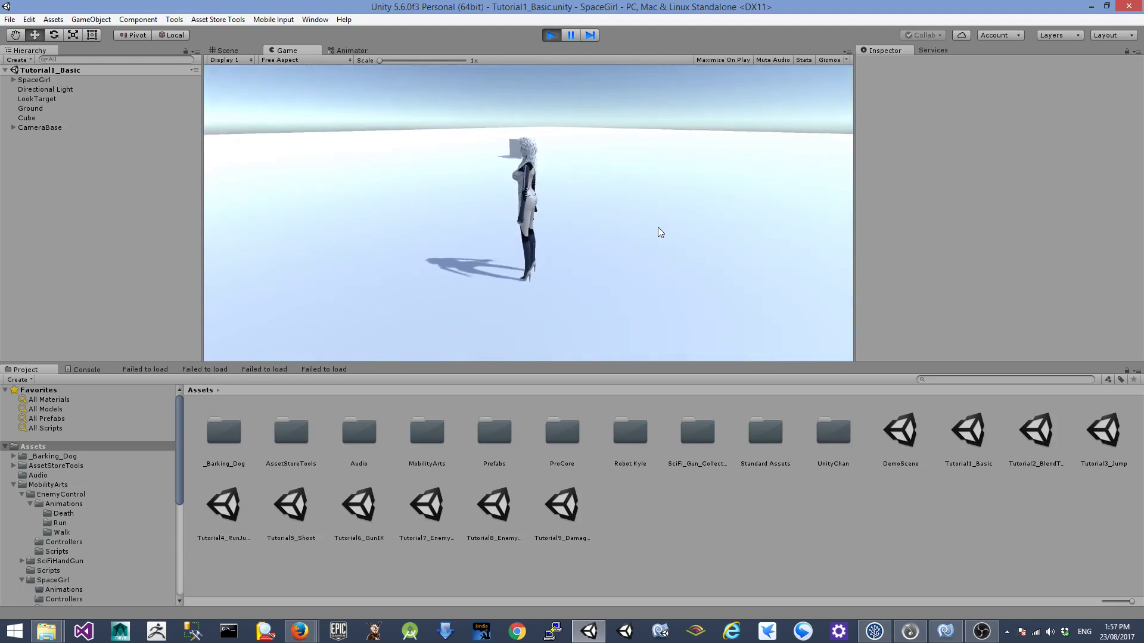
pyautogui.press('a')
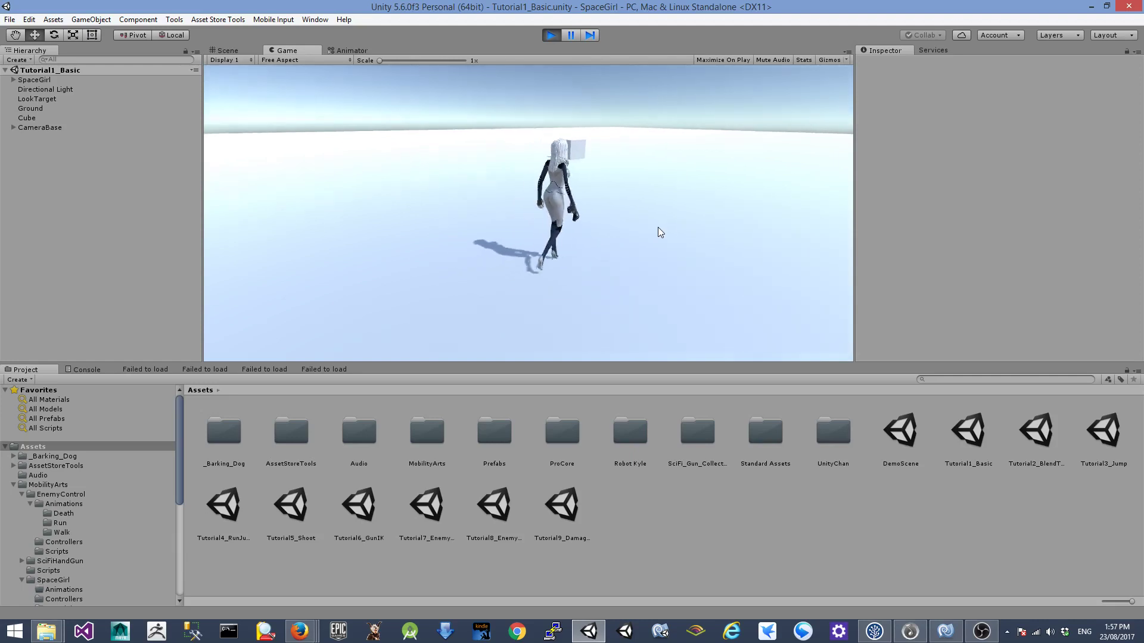
pyautogui.press('s')
pyautogui.press('s')
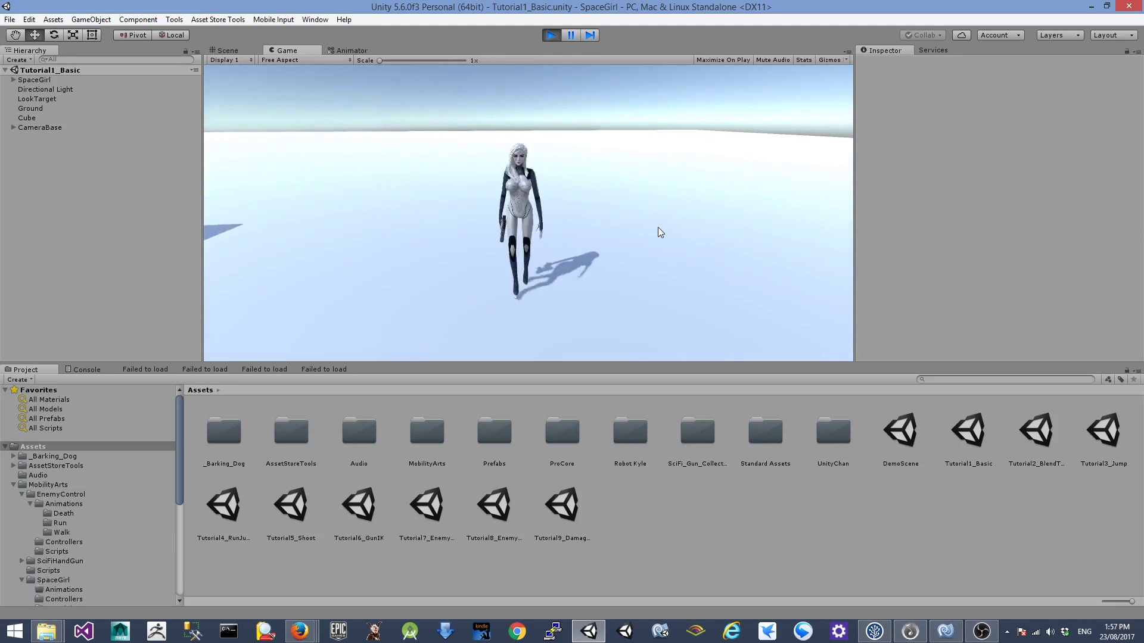
pyautogui.press('s')
pyautogui.press('a')
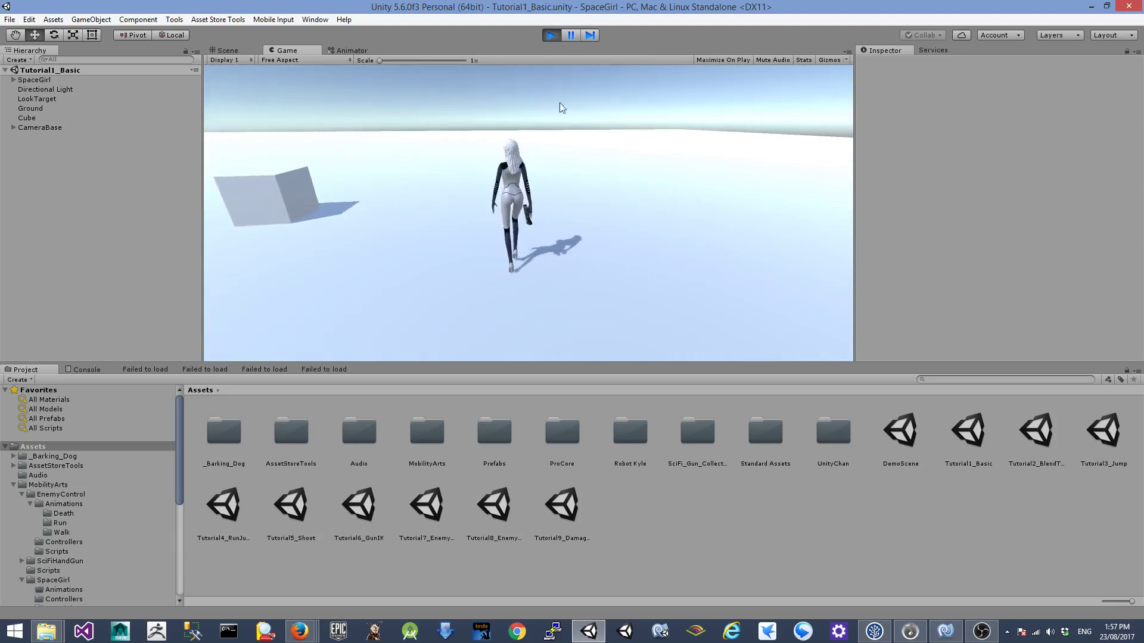
# - Stop Play mode and delete the Idle, Run and Walk states from the animator
pyautogui.click(549, 34)
pyautogui.click(357, 50)
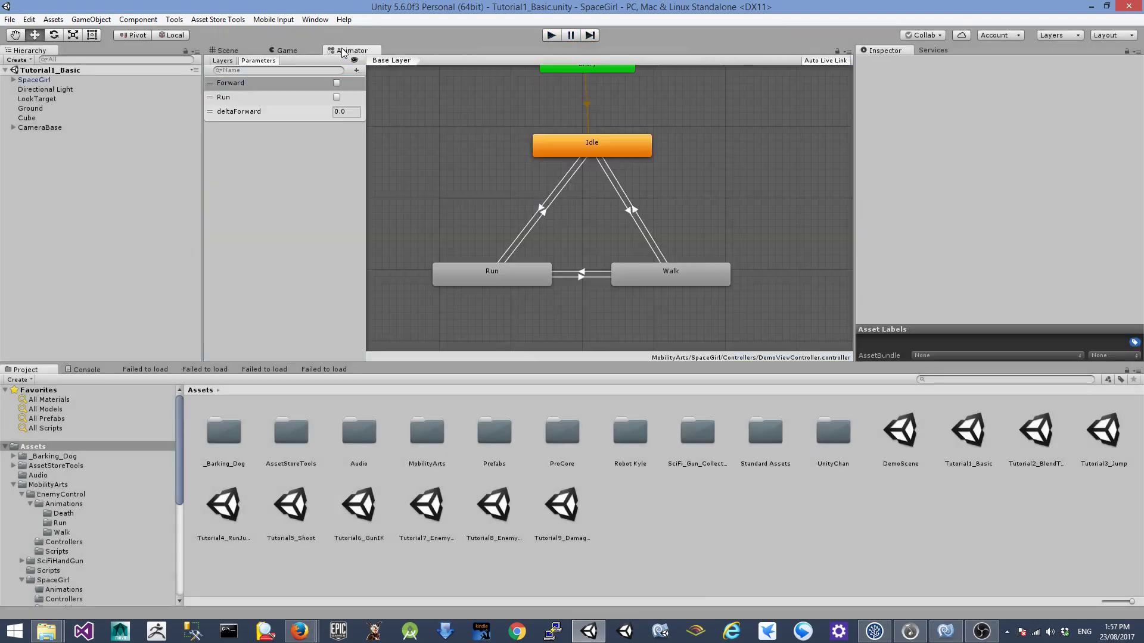
pyautogui.moveTo(403, 104); pyautogui.dragTo(769, 328)
pyautogui.press('Delete')
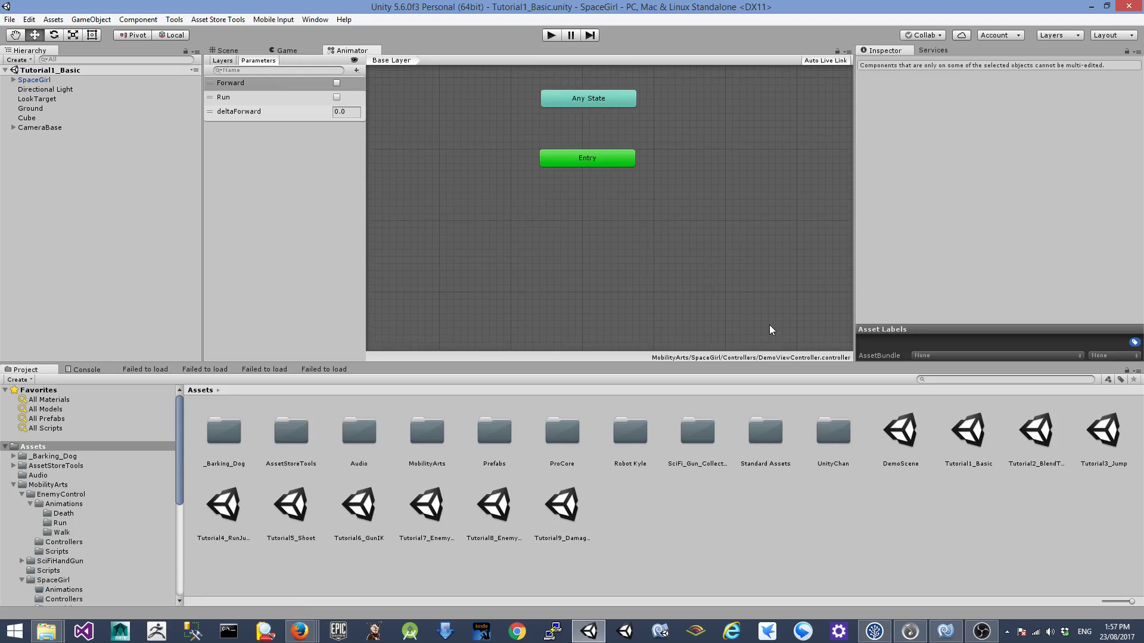
# - Create a new state from a Blend Tree and place it below Entry
pyautogui.rightClick(604, 247)
pyautogui.moveTo(686, 253)
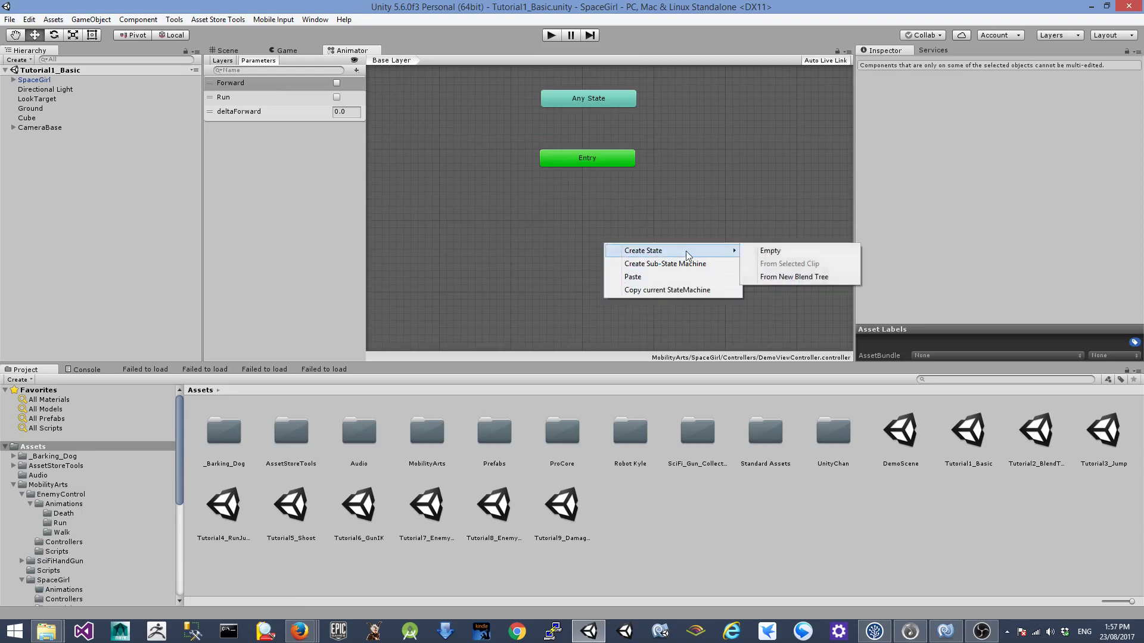
pyautogui.click(778, 280)
pyautogui.moveTo(676, 254); pyautogui.dragTo(599, 270)
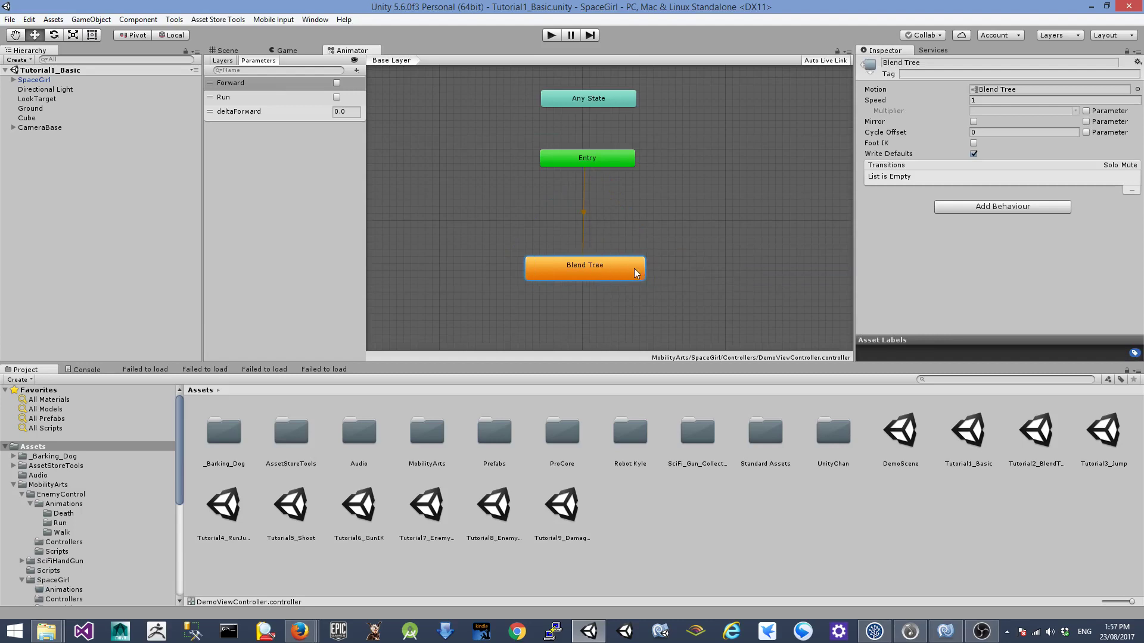
# - Set the Blend Tree's blend type to 2D Freeform Cartesian and start deleting the deltaForward parameter
pyautogui.doubleClick(582, 276)
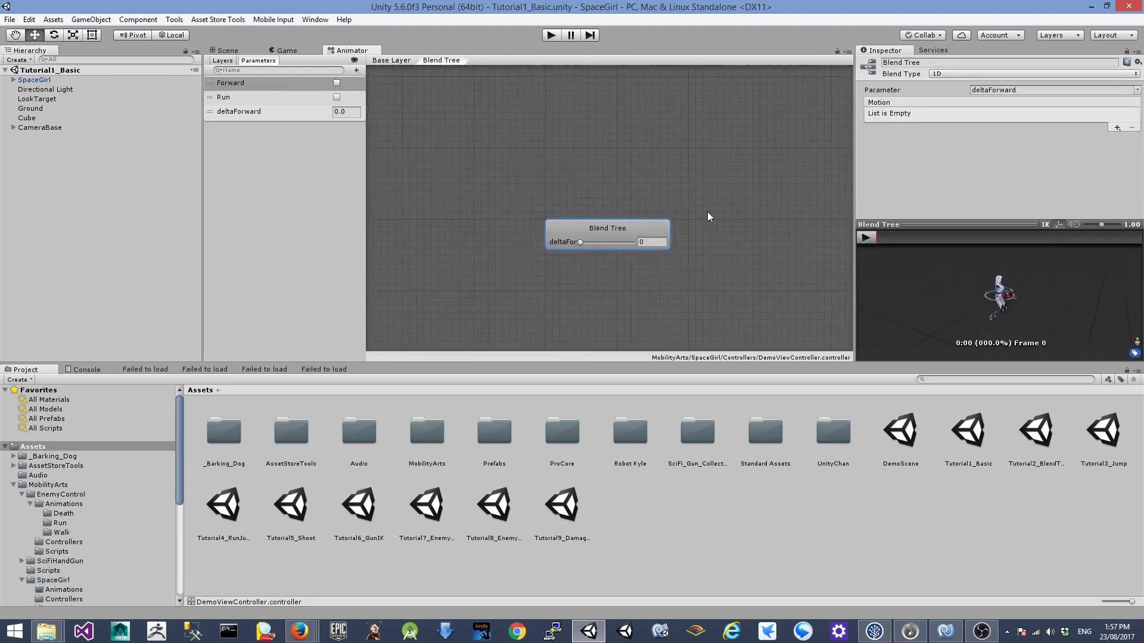
pyautogui.click(952, 73)
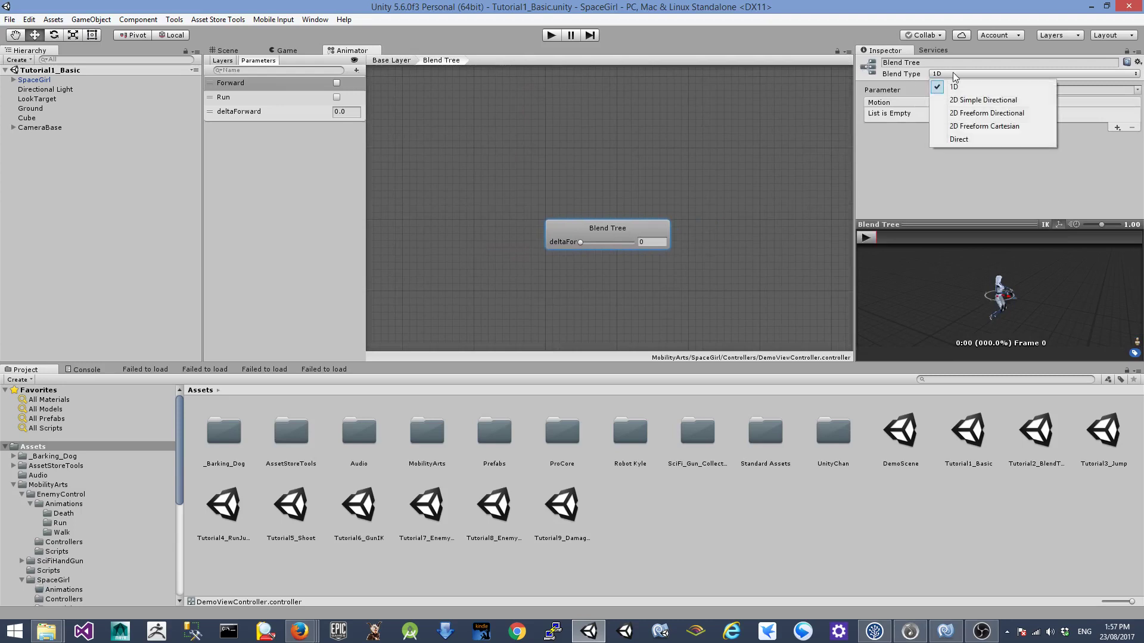
pyautogui.click(999, 130)
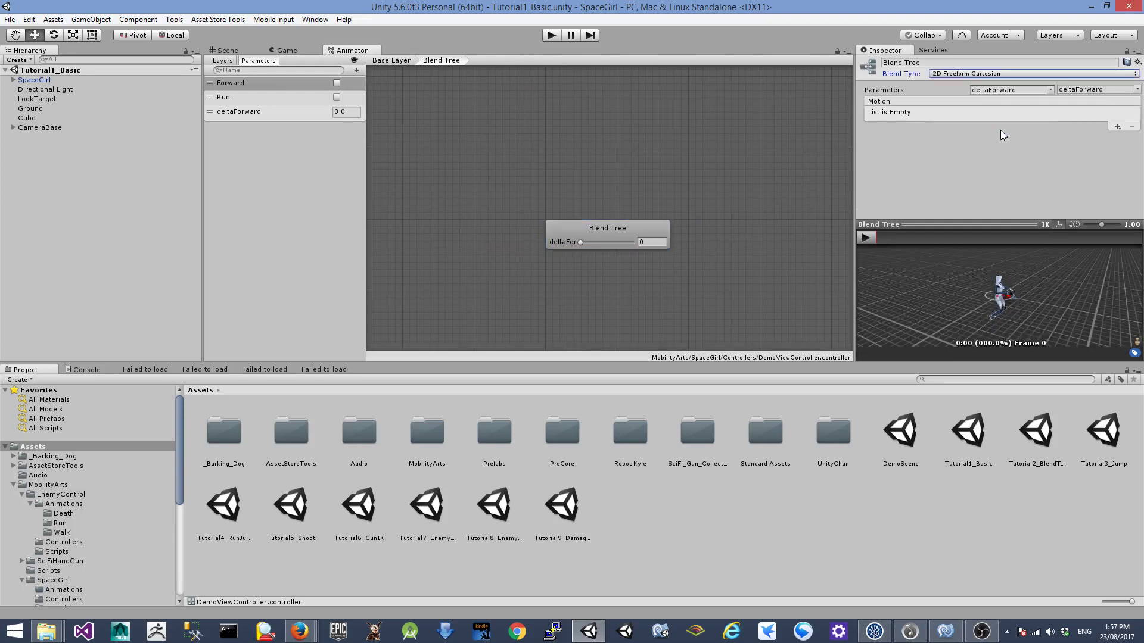
pyautogui.click(251, 112)
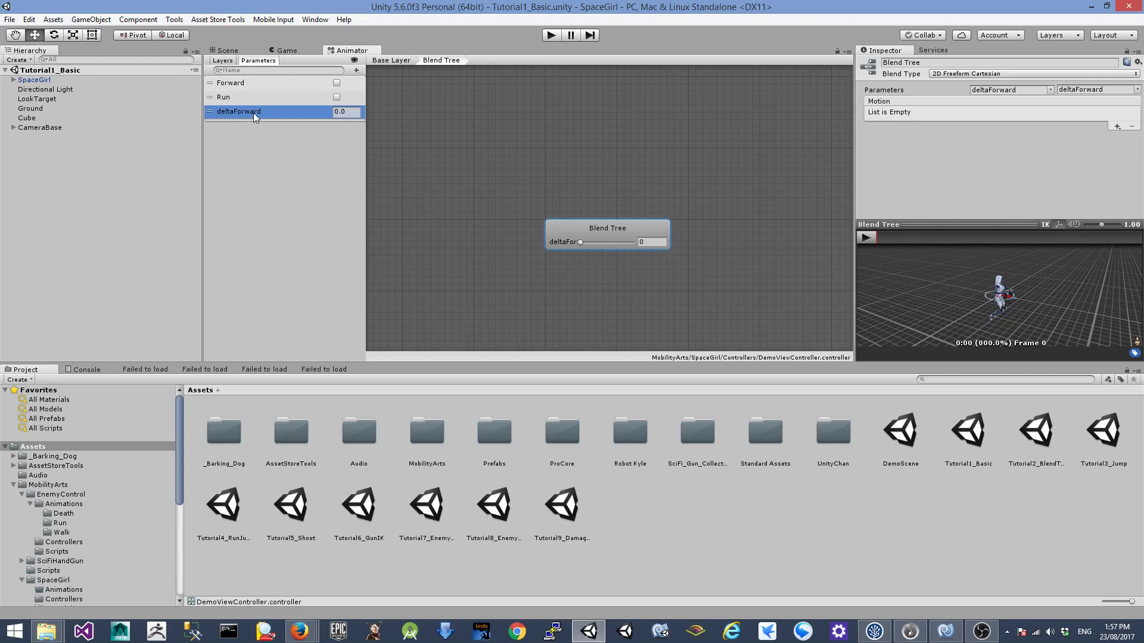
pyautogui.press('Delete')
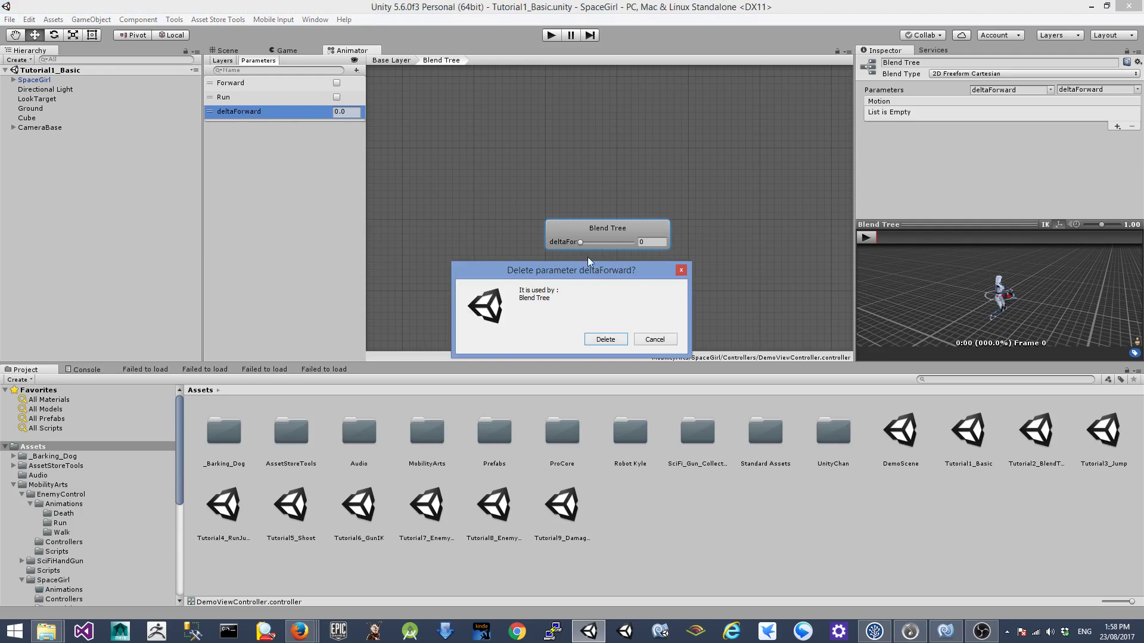
# - Confirm deleting deltaForward, then delete the old Run and Forward parameters
pyautogui.click(605, 340)
pyautogui.click(244, 84)
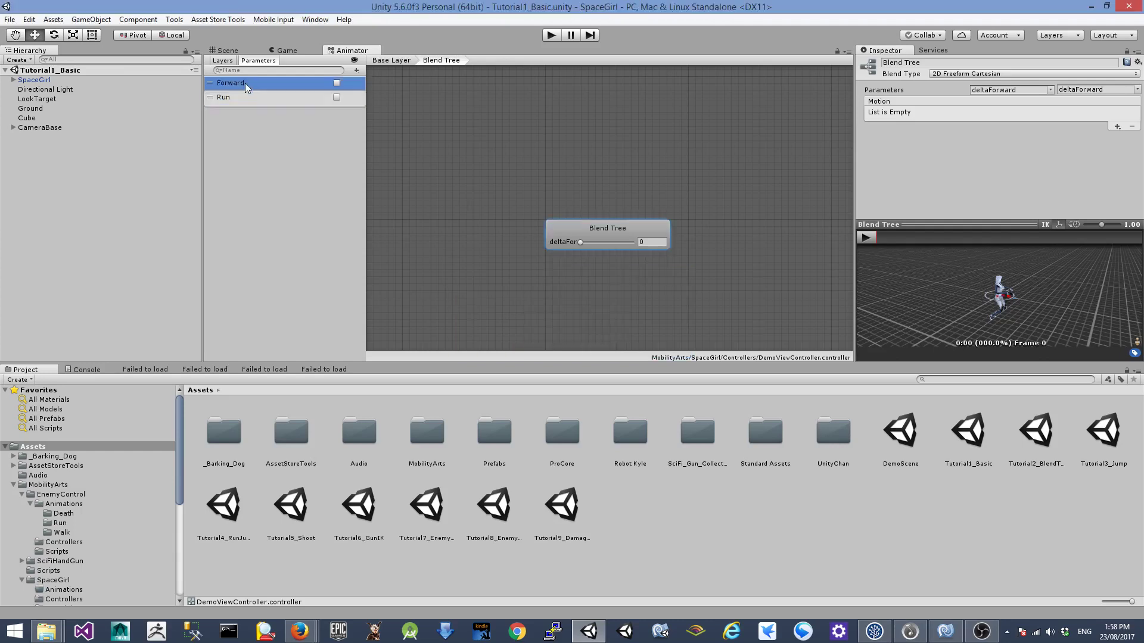
pyautogui.click(246, 98)
pyautogui.press('Delete')
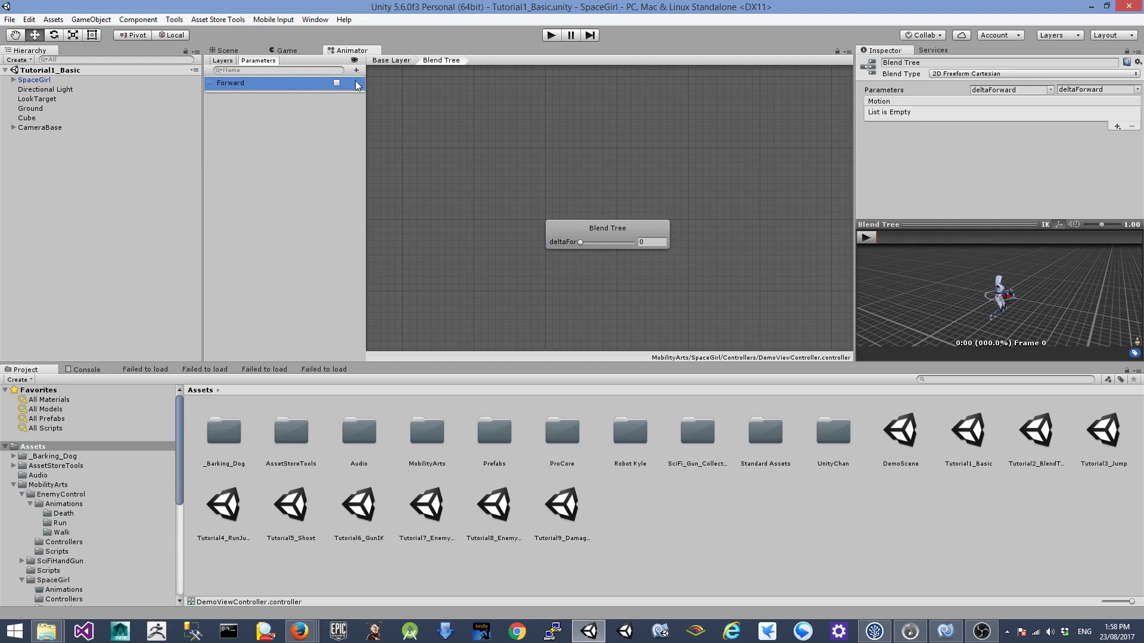
pyautogui.press('Delete')
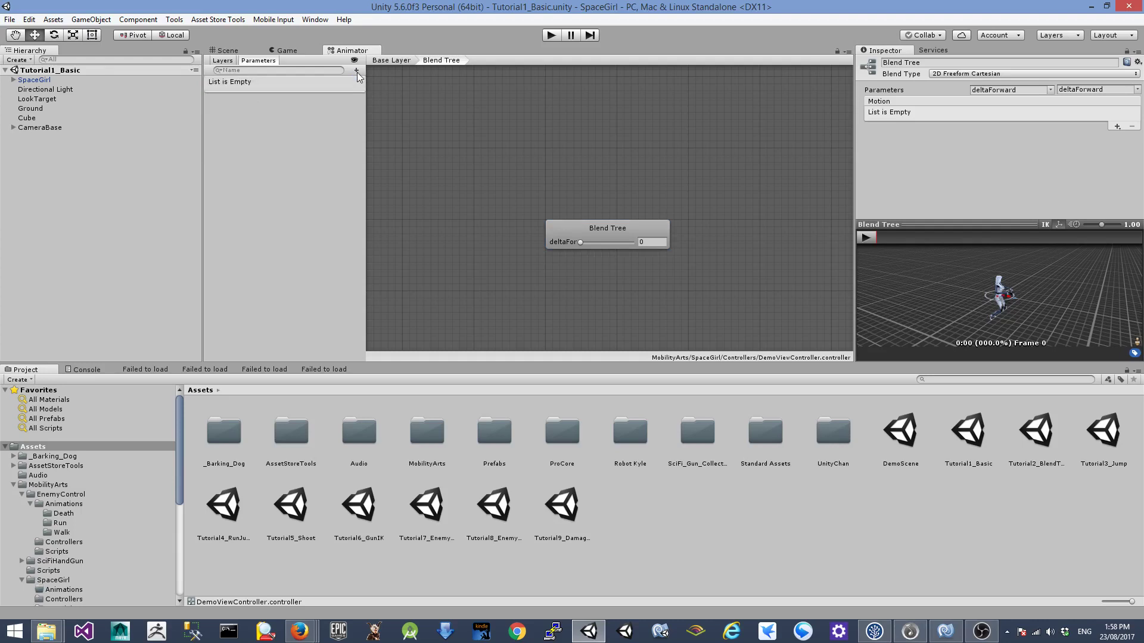
# - Add two new Float parameters named Forward and Turn
pyautogui.click(356, 69)
pyautogui.click(370, 84)
pyautogui.write('Forward')
pyautogui.press('Return')
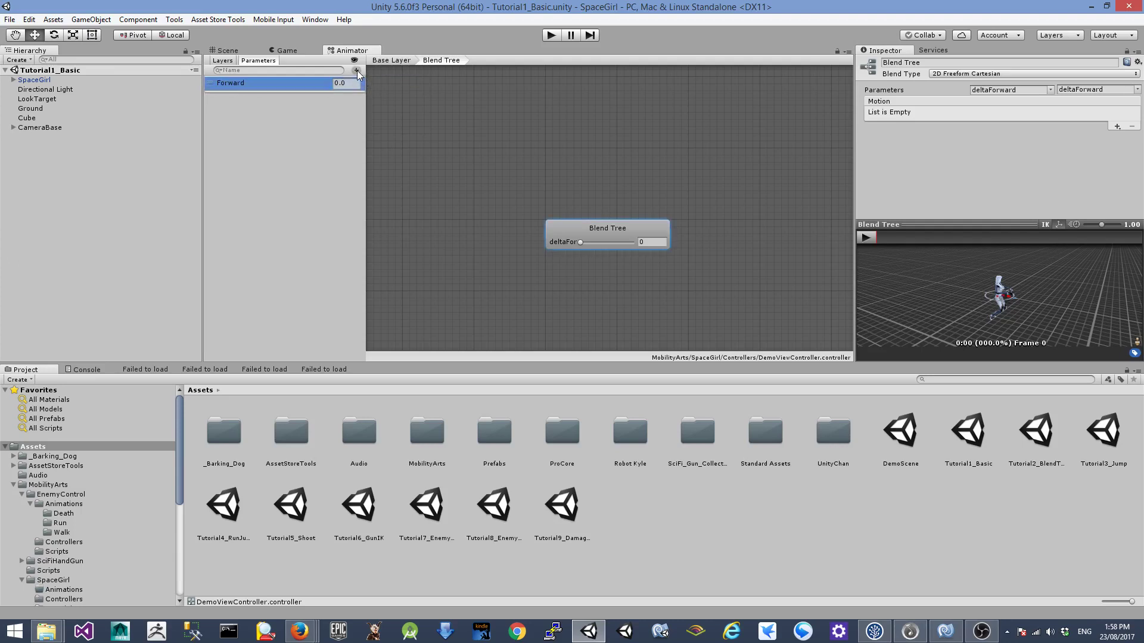
pyautogui.click(357, 70)
pyautogui.click(398, 85)
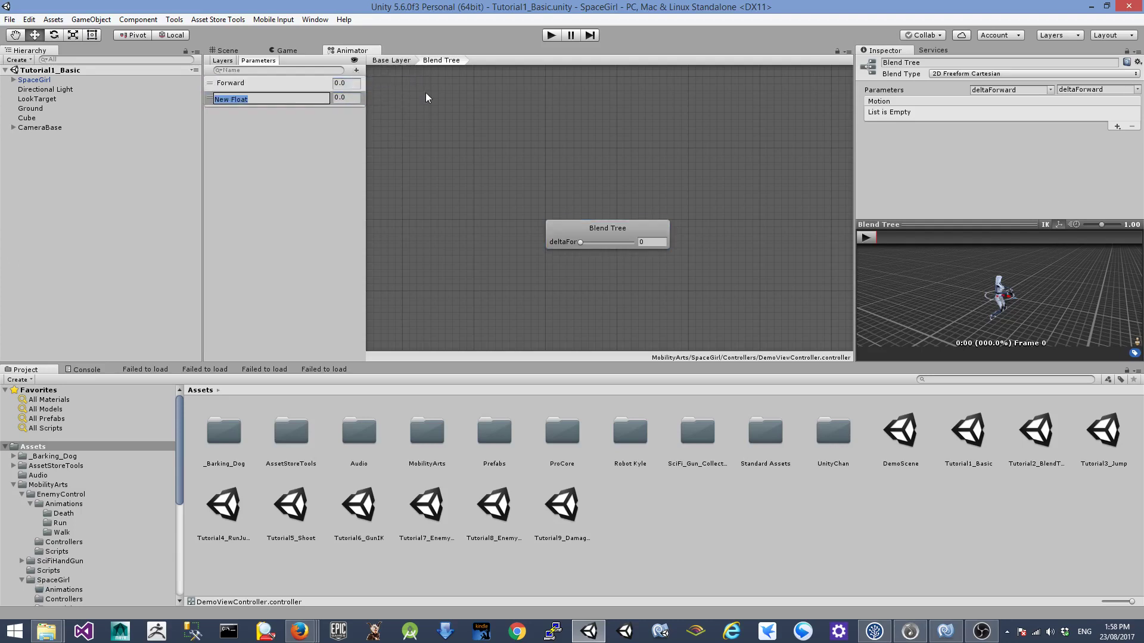
pyautogui.write('T')
pyautogui.write('ru')
pyautogui.press('BackSpace')
pyautogui.press('BackSpace')
pyautogui.write('urn')
pyautogui.press('Return')
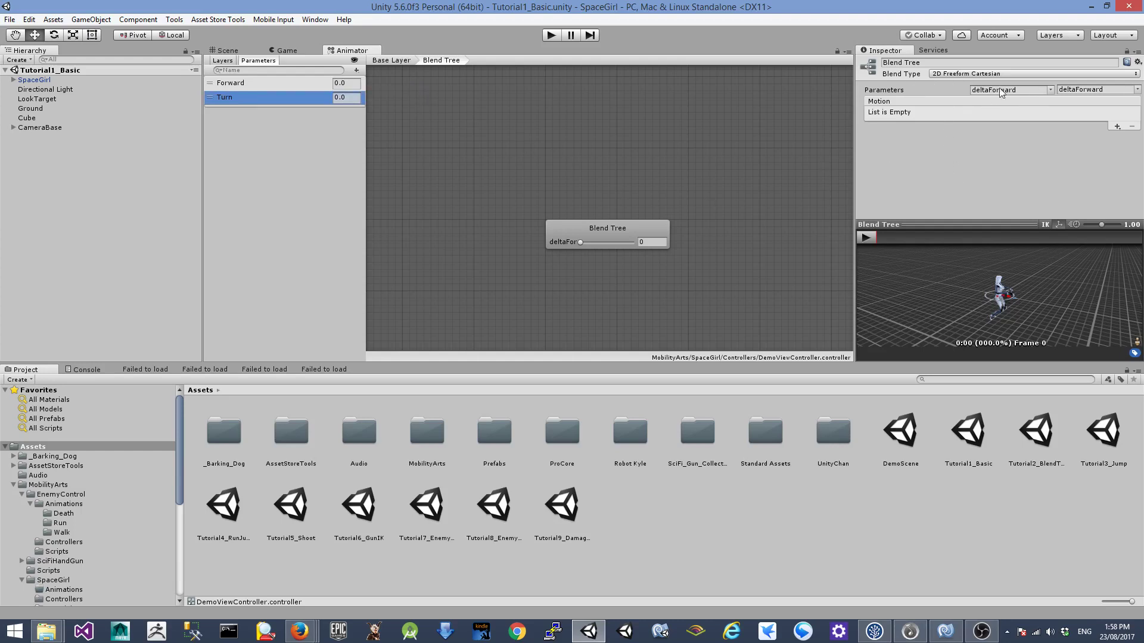
# - Drive the blend tree by Turn and Forward and add one empty motion field
pyautogui.click(1051, 94)
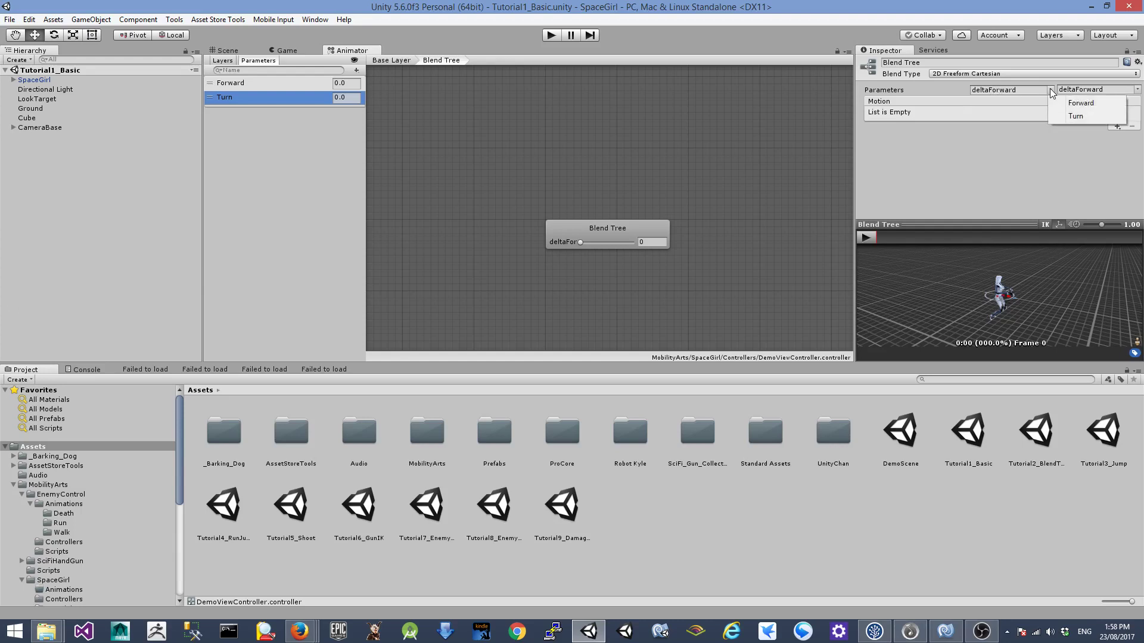
pyautogui.click(1064, 117)
pyautogui.click(1134, 89)
pyautogui.click(1136, 90)
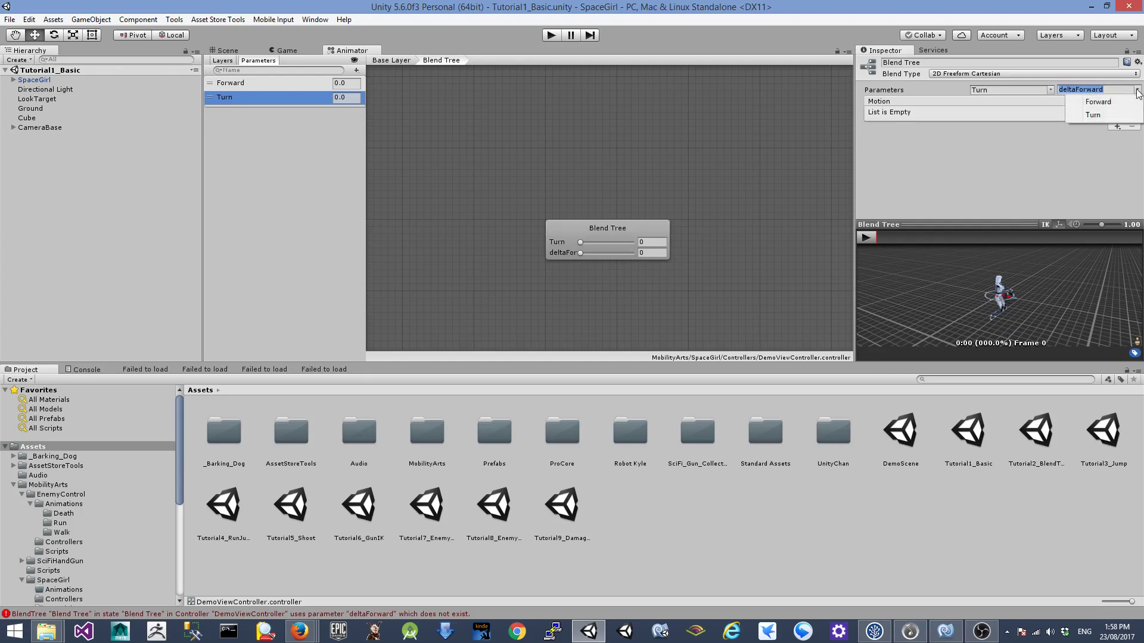
pyautogui.click(1099, 102)
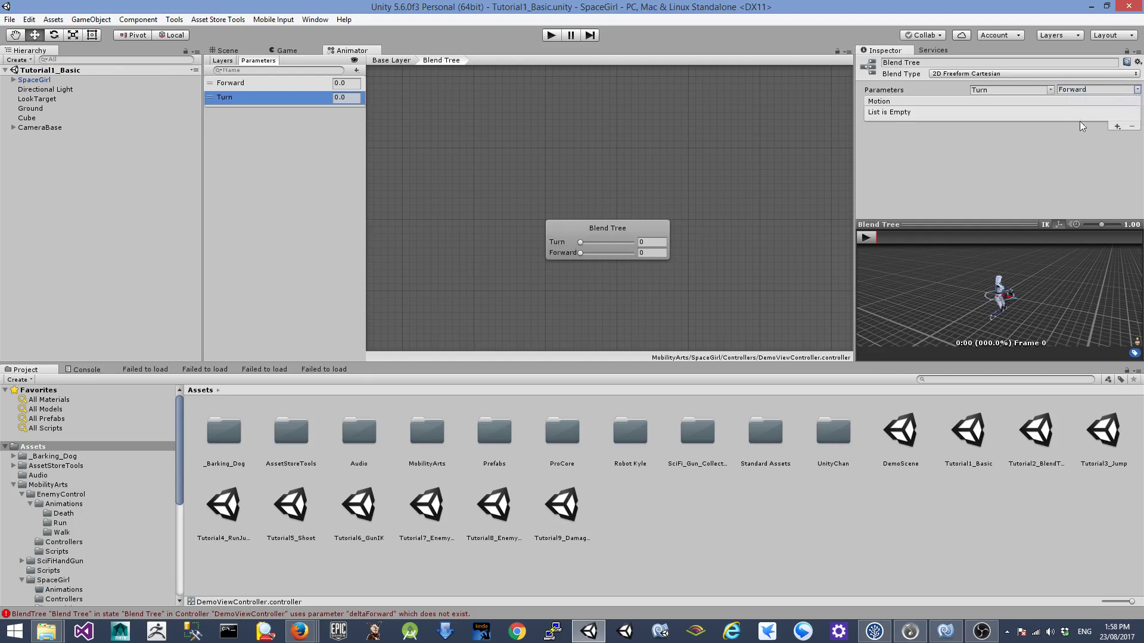
pyautogui.click(1117, 127)
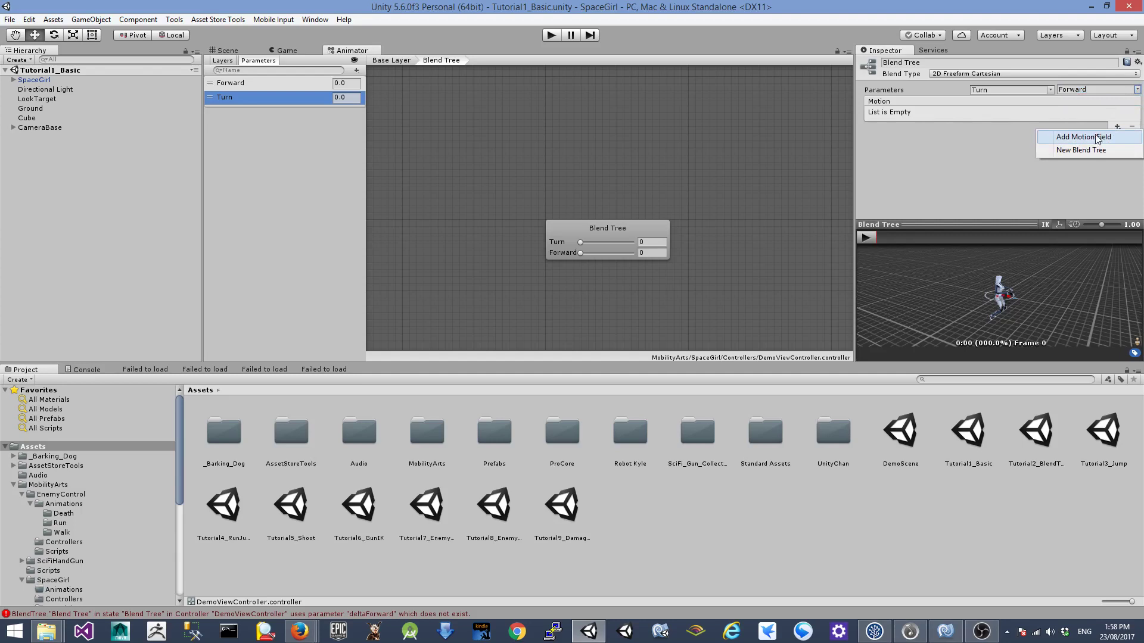
pyautogui.click(1095, 137)
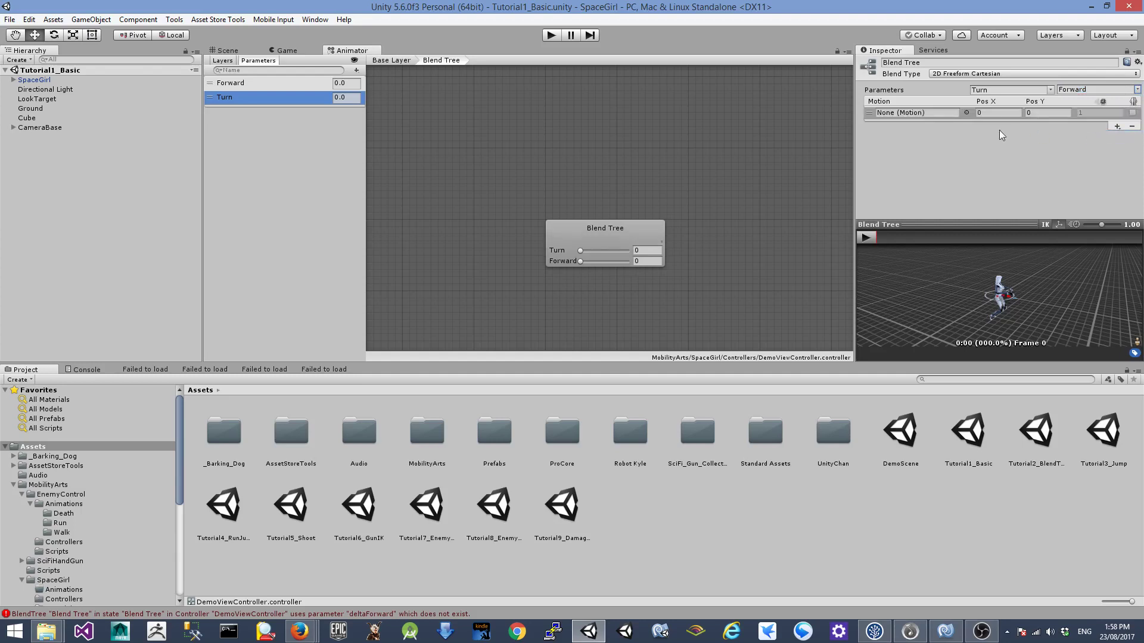
# - Expand the SpaceGirl model's clips and assign Idle to the first motion field at 0, 0
pyautogui.scroll(-3, 70, 567)
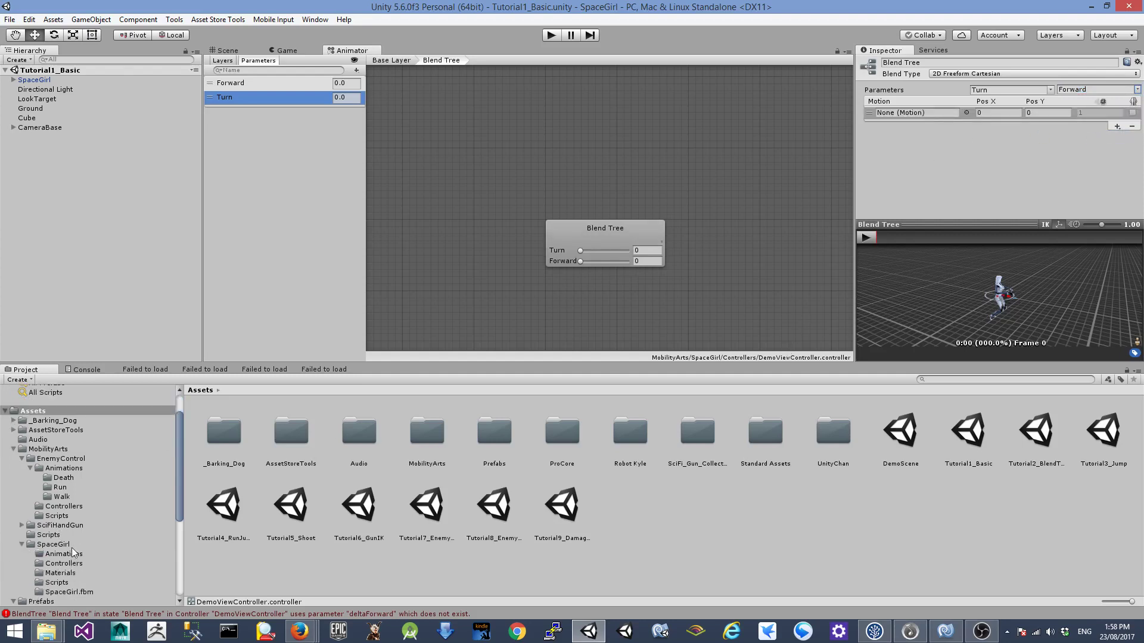
pyautogui.click(71, 543)
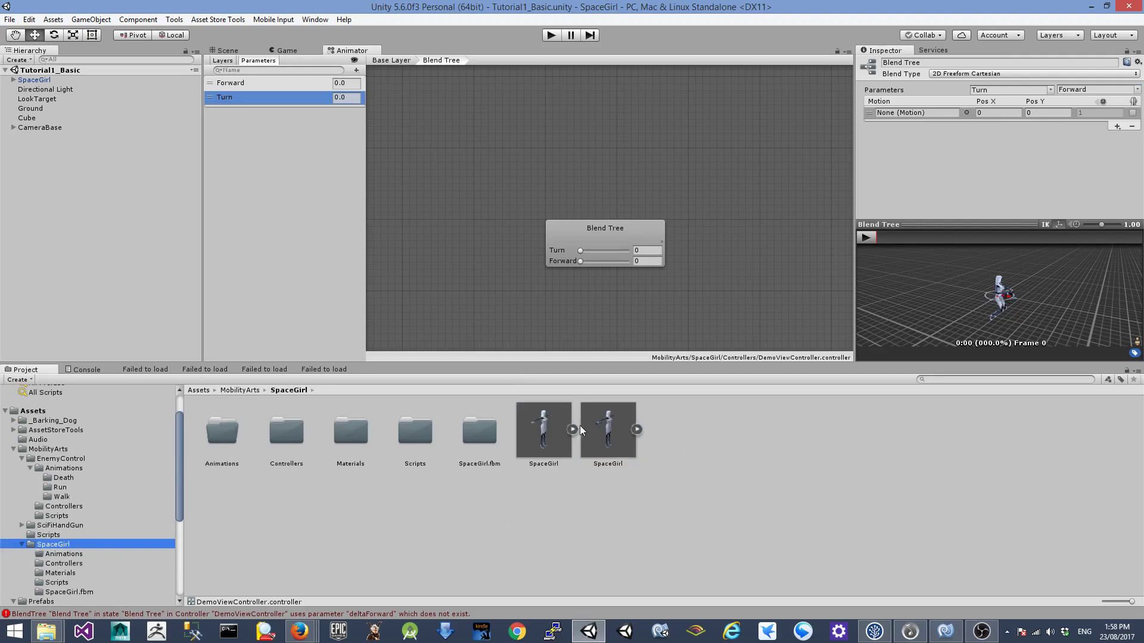
pyautogui.click(573, 429)
pyautogui.scroll(-3, 760, 477)
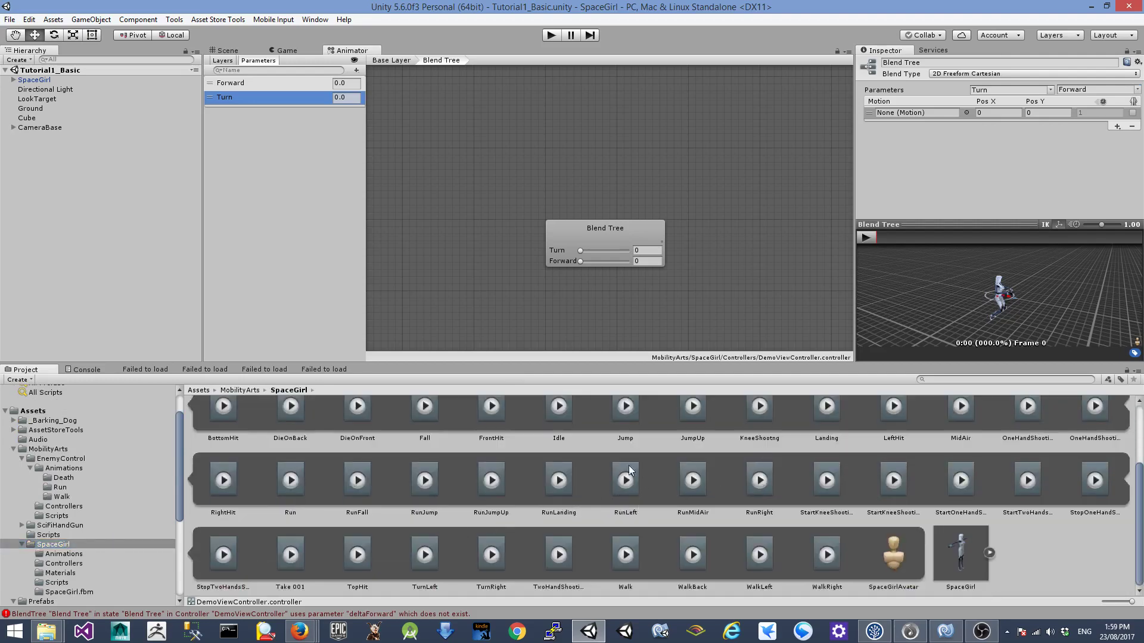
pyautogui.moveTo(561, 416); pyautogui.dragTo(943, 118)
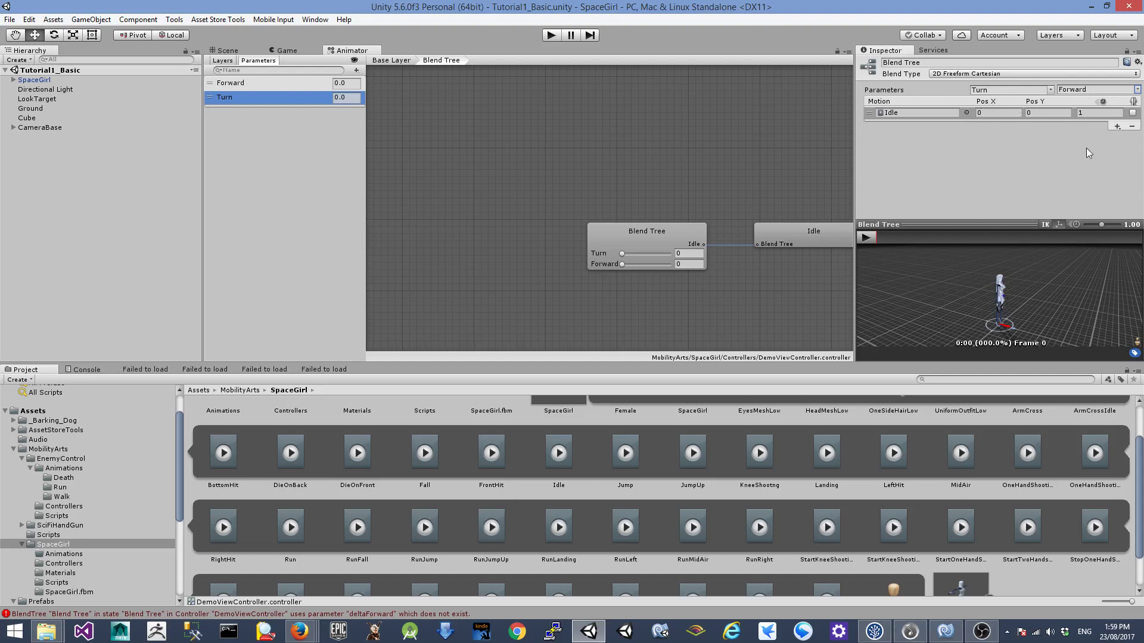
# - Add a Walk motion to the blend tree at position 0, 0.5
pyautogui.click(1115, 126)
pyautogui.click(1106, 136)
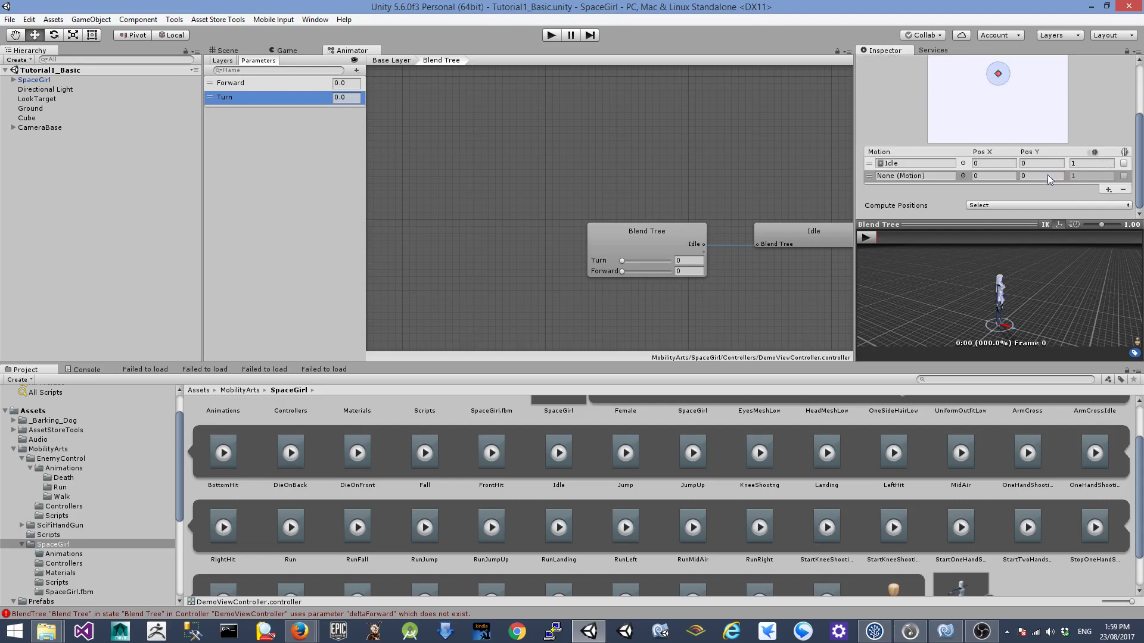
pyautogui.scroll(3, 1046, 149)
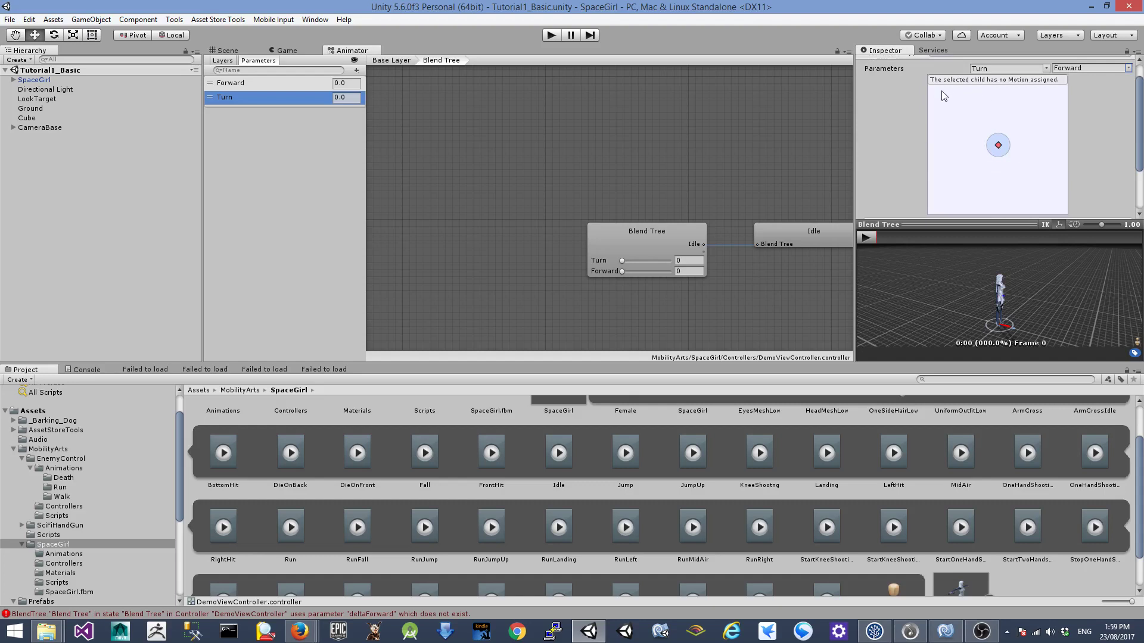
pyautogui.scroll(-3, 1068, 163)
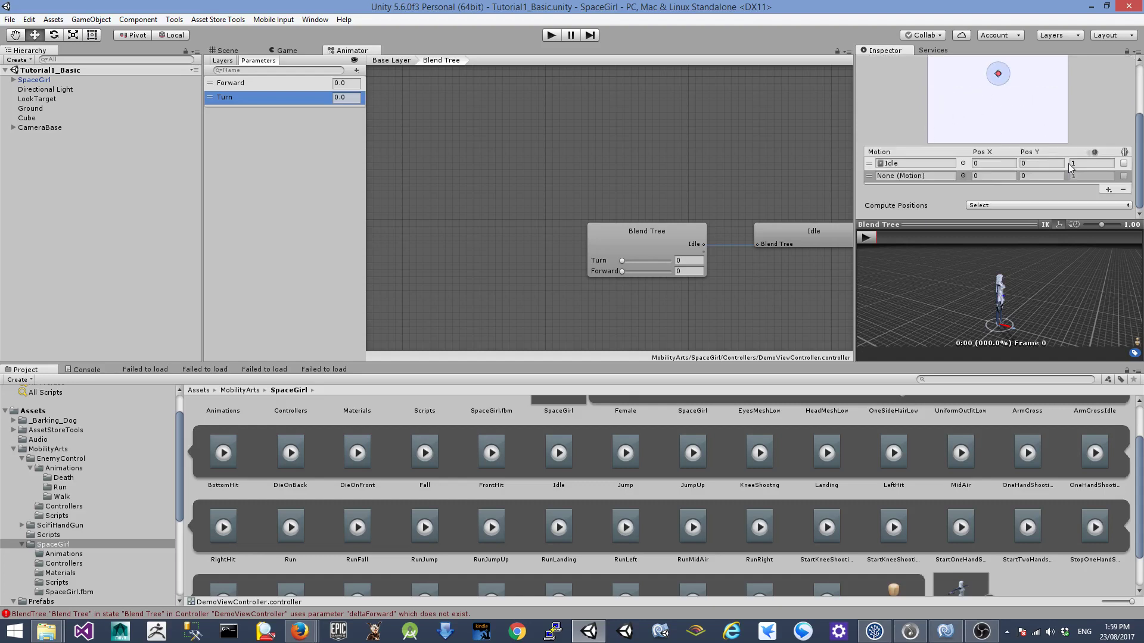
pyautogui.scroll(-2, 772, 481)
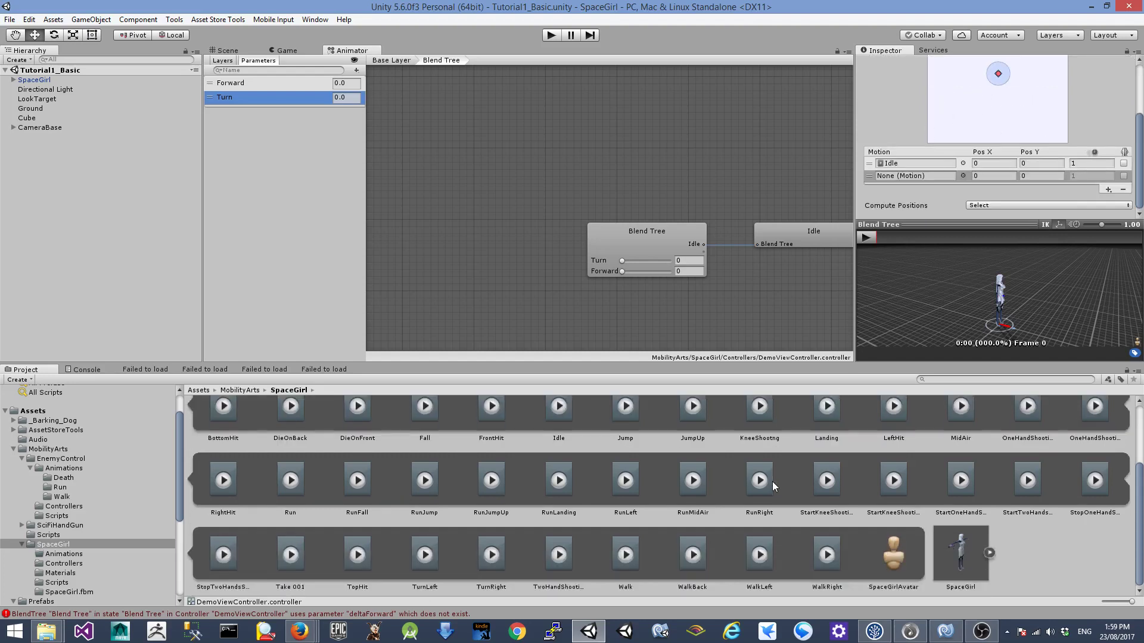
pyautogui.click(626, 555)
pyautogui.moveTo(627, 555); pyautogui.dragTo(929, 178)
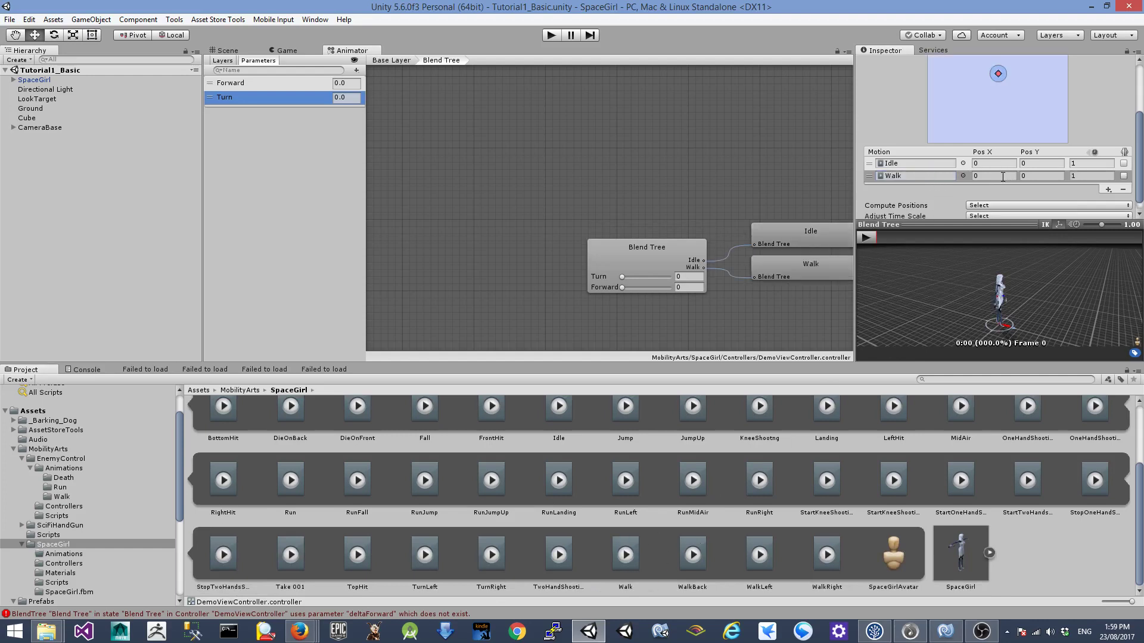
pyautogui.click(1046, 176)
pyautogui.write('0.5')
# - Add a Run motion to the blend tree at position 0, 1
pyautogui.click(1108, 189)
pyautogui.click(1080, 198)
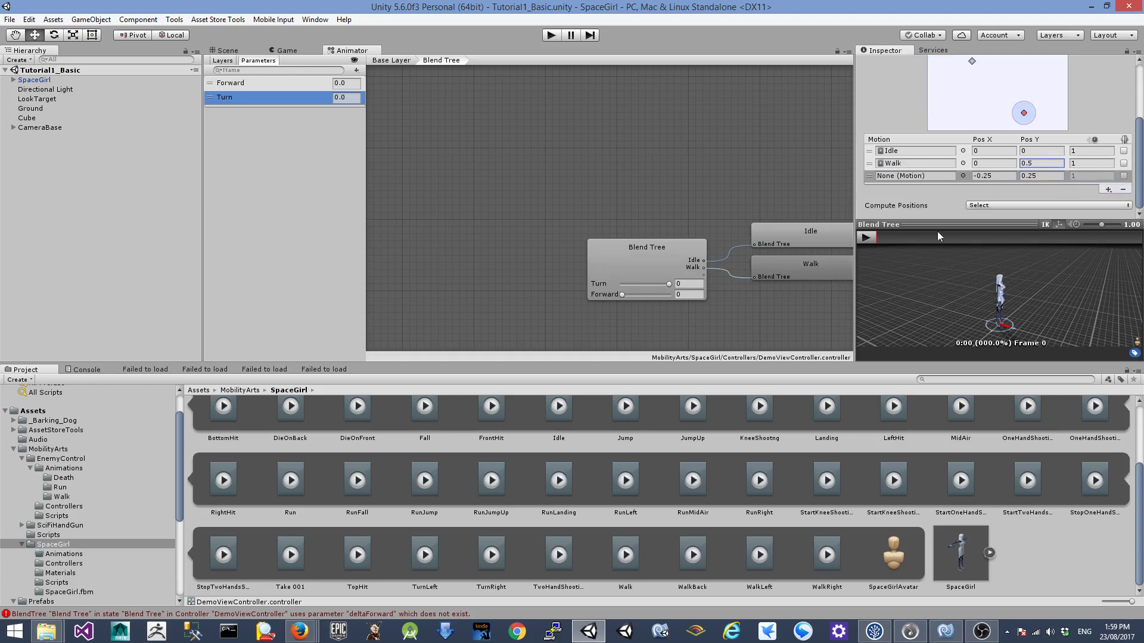
pyautogui.scroll(3, 870, 478)
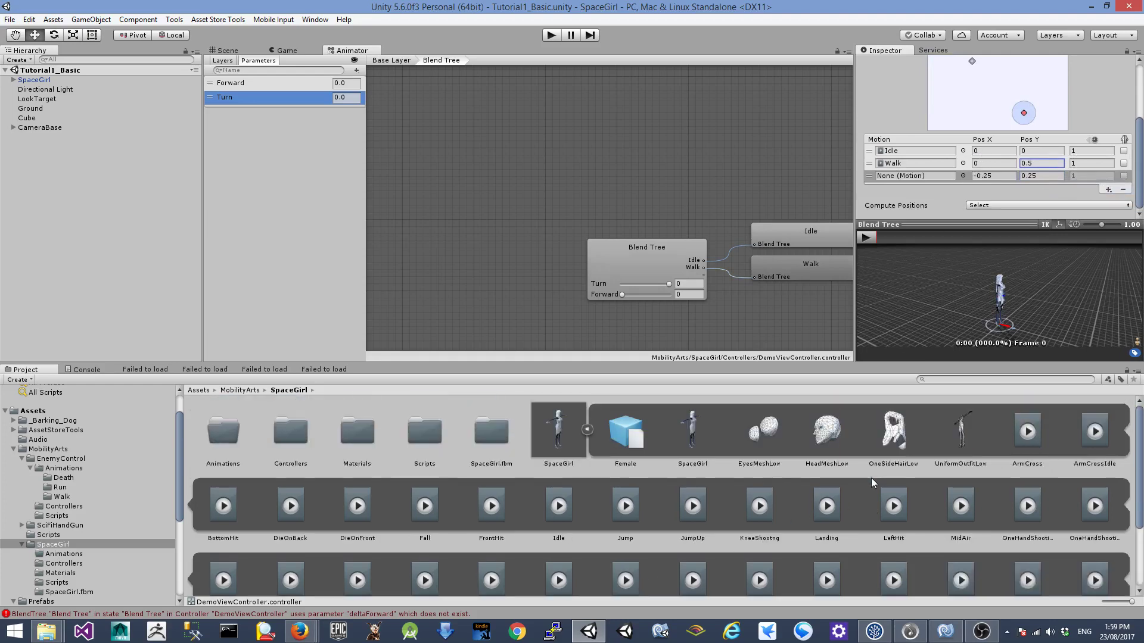
pyautogui.scroll(-3, 677, 492)
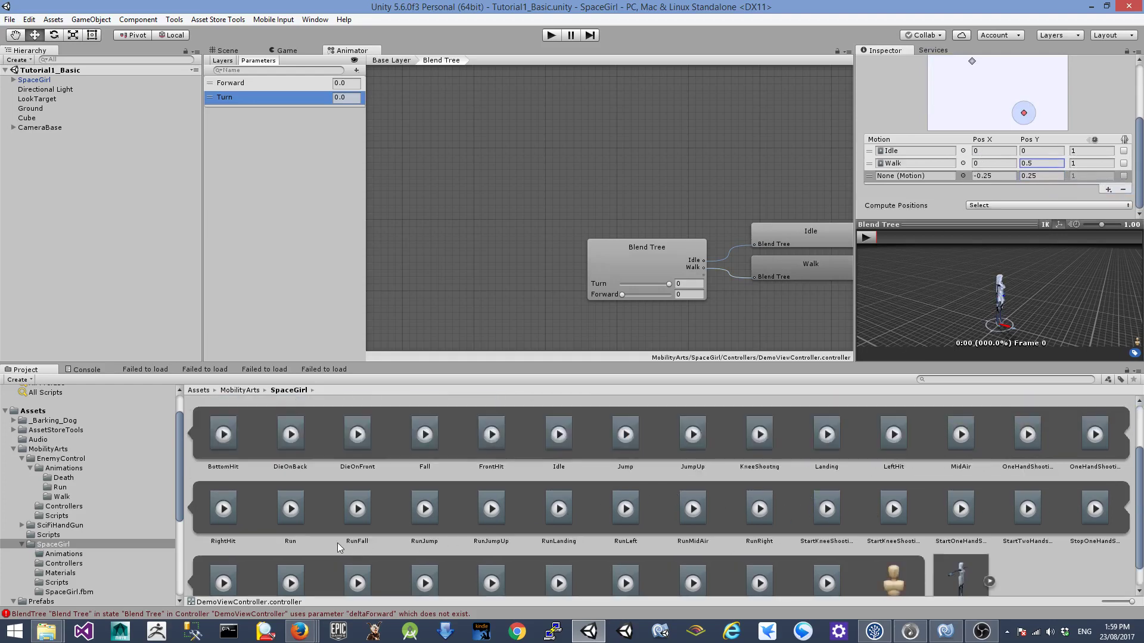
pyautogui.moveTo(297, 503); pyautogui.dragTo(929, 178)
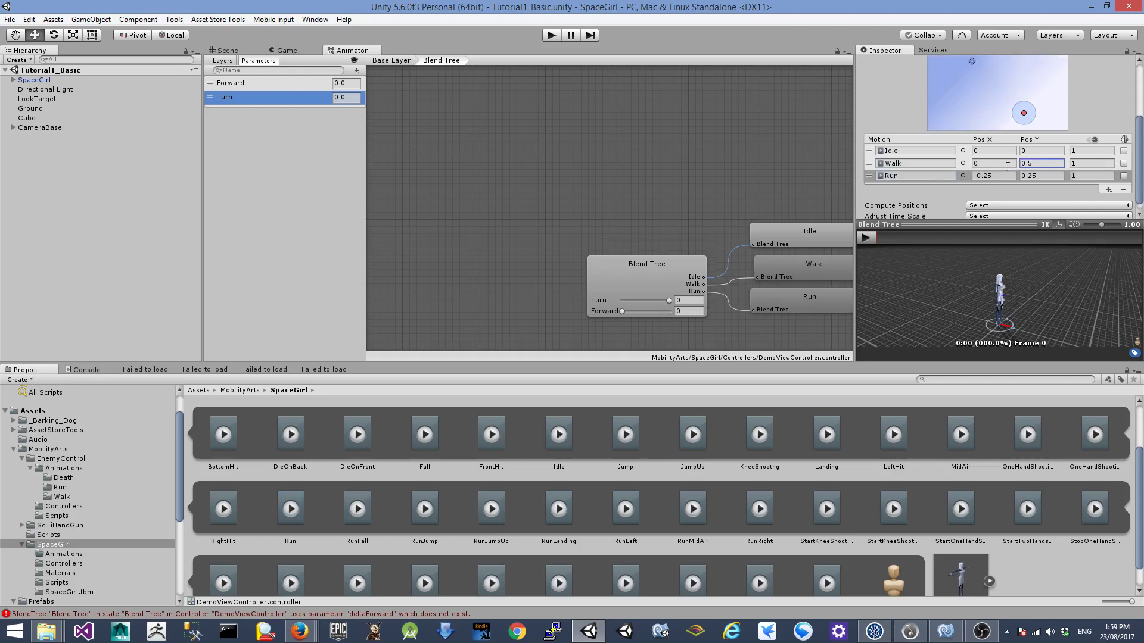
pyautogui.click(999, 176)
pyautogui.write('0')
pyautogui.click(1041, 173)
pyautogui.write('1')
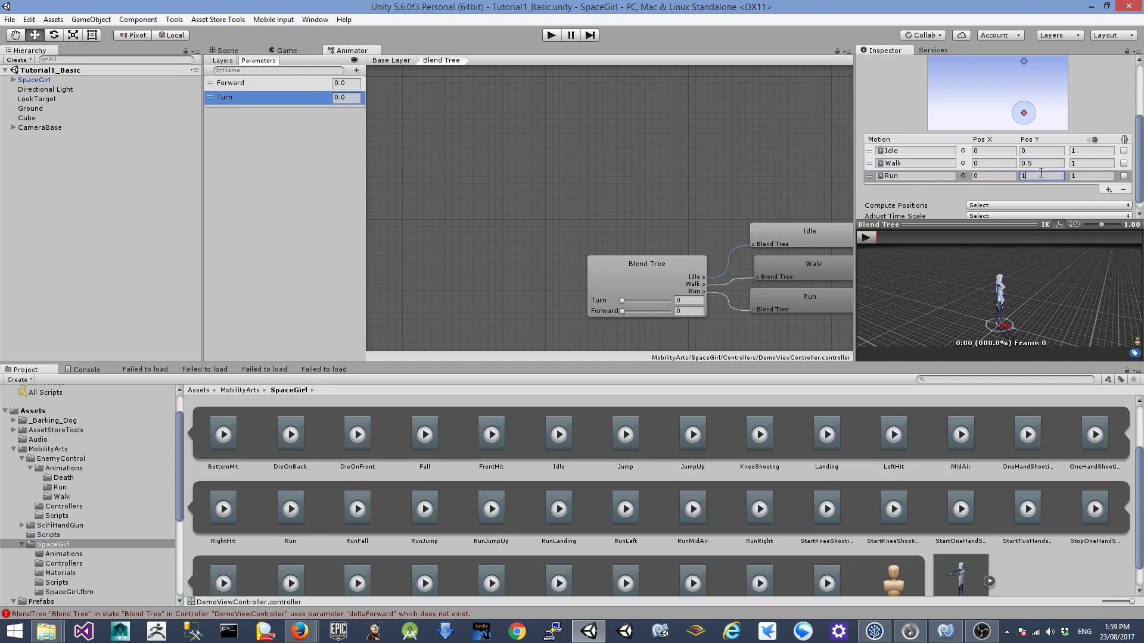
pyautogui.scroll(-1, 1063, 128)
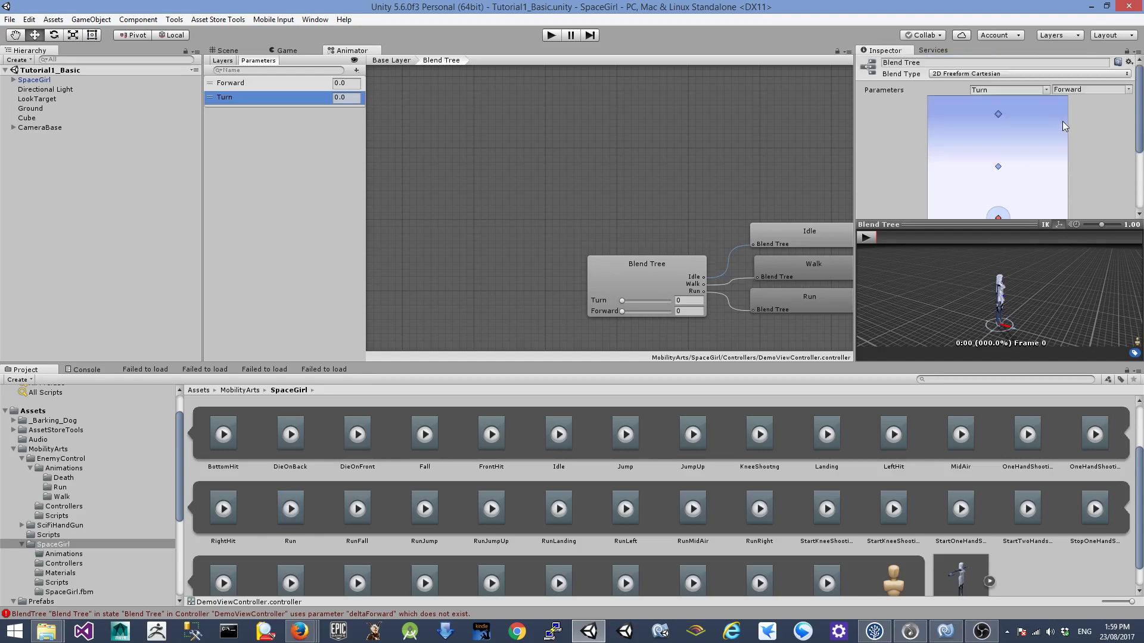
pyautogui.click(866, 237)
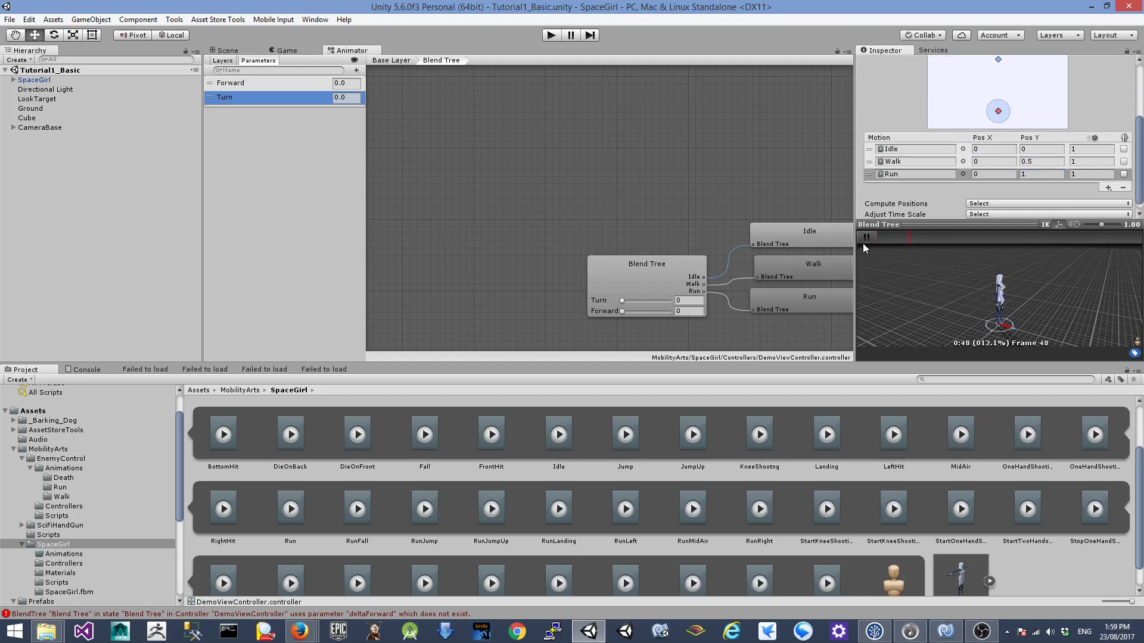
pyautogui.click(657, 312)
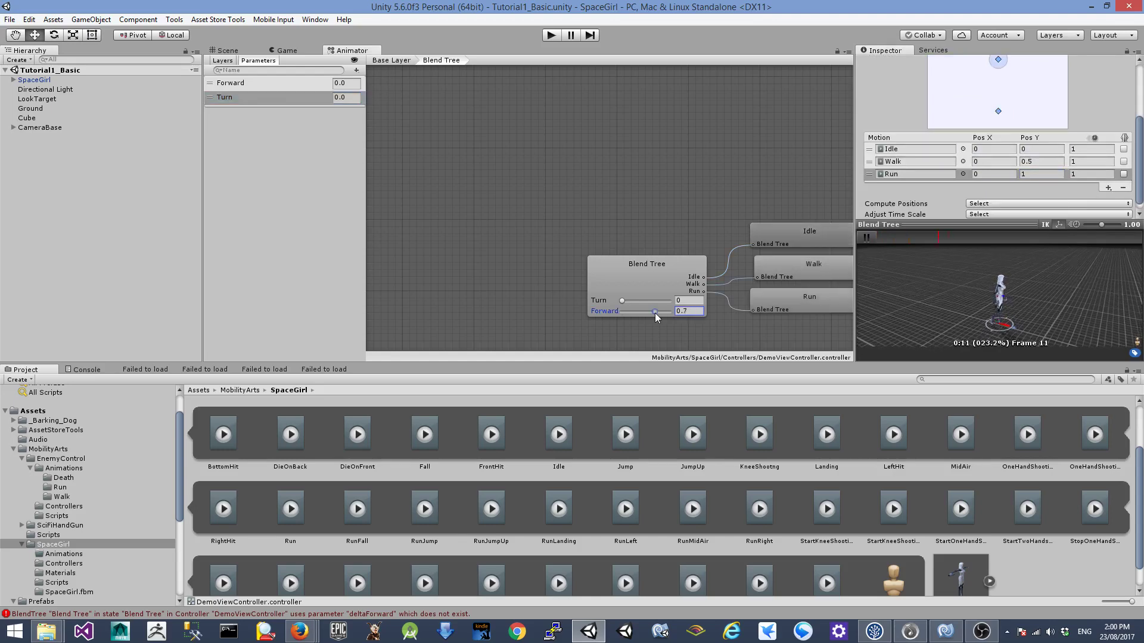
pyautogui.moveTo(657, 313); pyautogui.dragTo(616, 318)
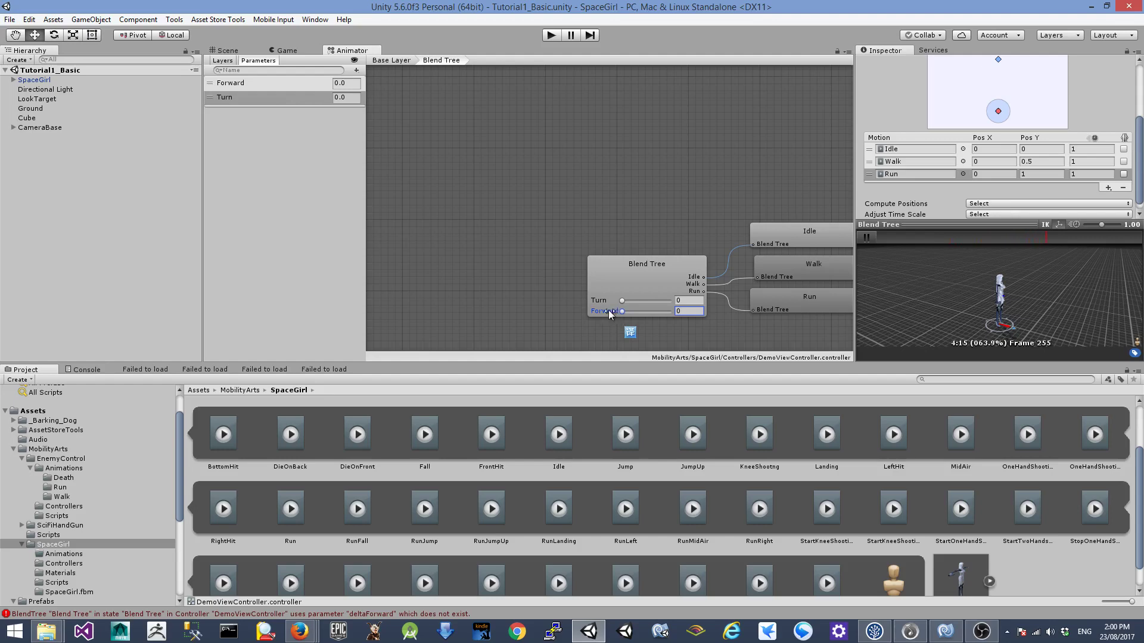
pyautogui.click(866, 238)
pyautogui.scroll(-1, 1135, 138)
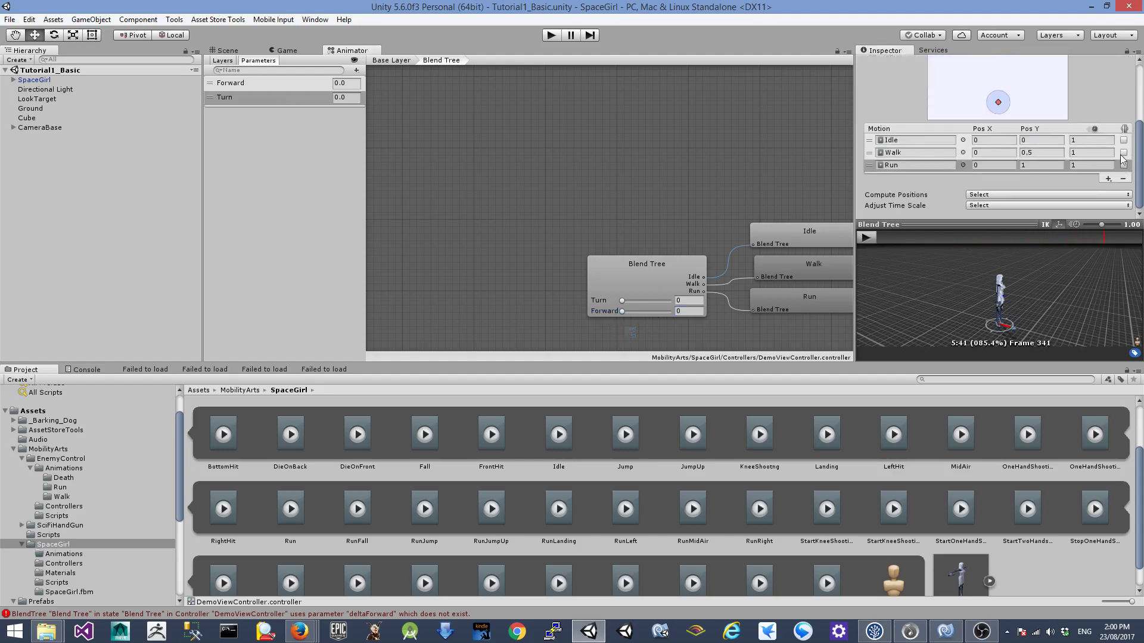
# - Add a WalkLeft motion field with Pos X set to -1
pyautogui.click(1108, 179)
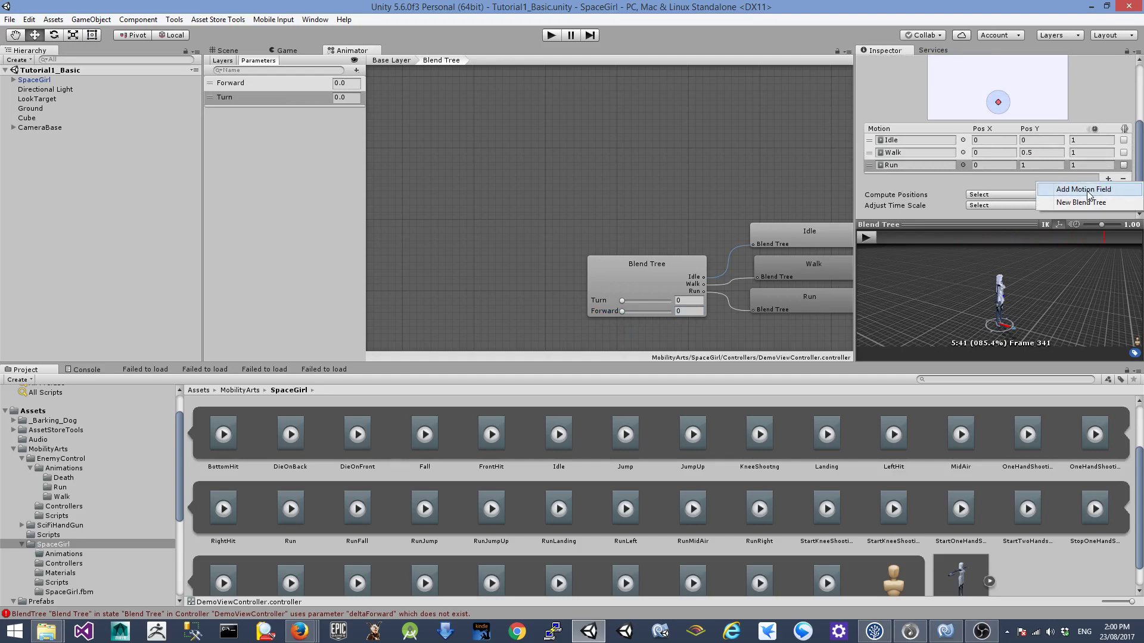
pyautogui.click(1086, 191)
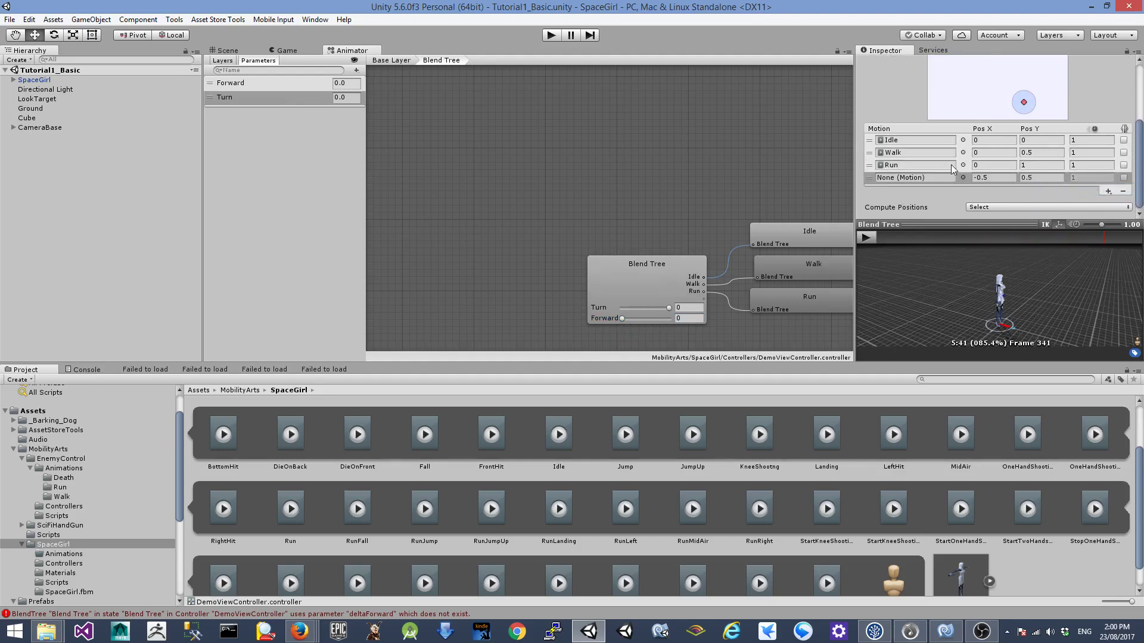
pyautogui.scroll(-1, 824, 473)
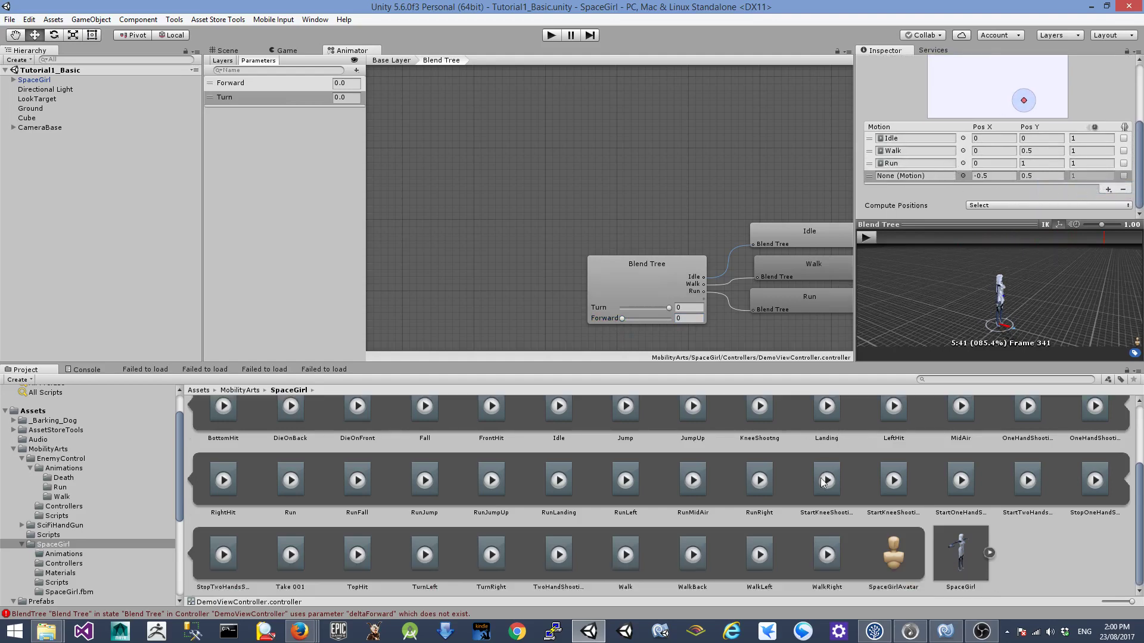
pyautogui.moveTo(762, 563); pyautogui.dragTo(917, 175)
pyautogui.click(1001, 175)
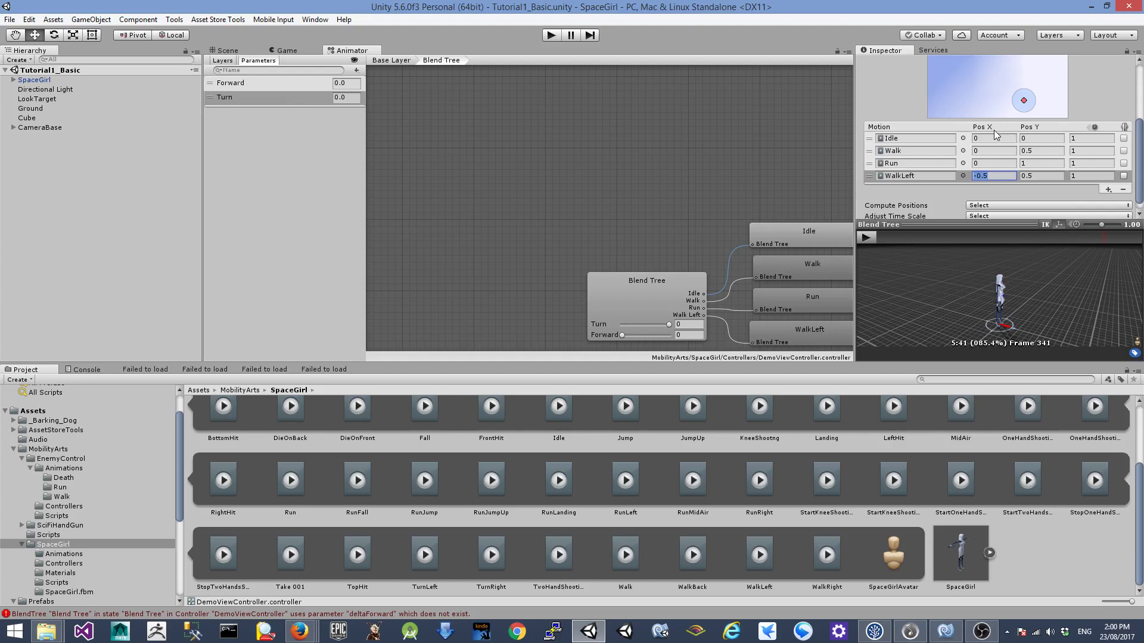
pyautogui.write('-1')
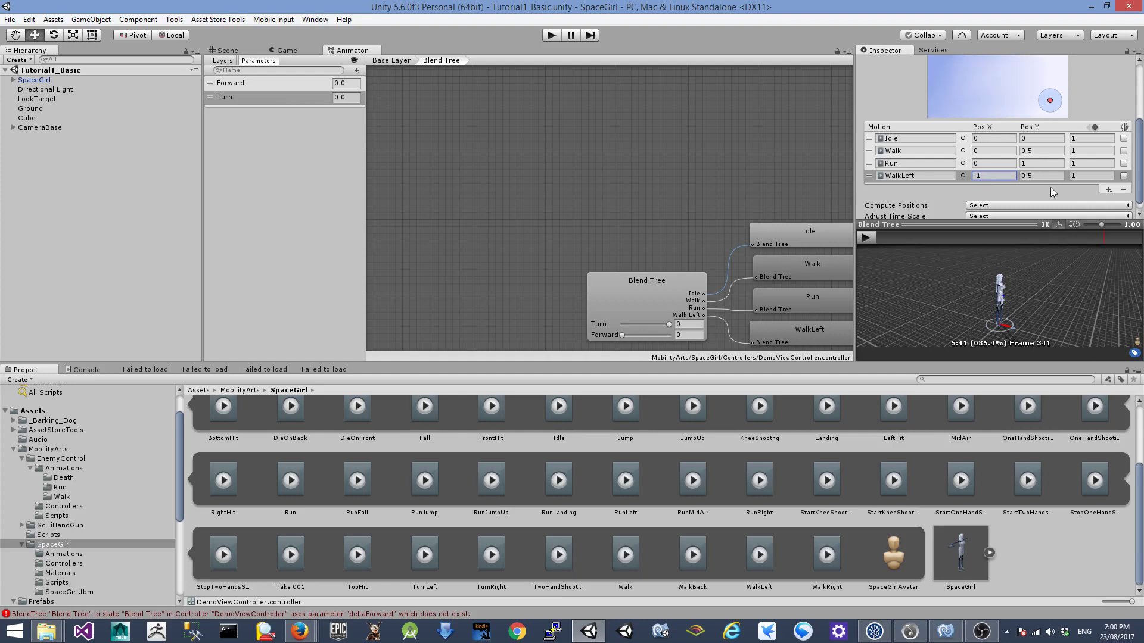
# - Add a WalkRight motion field at position 1, 0.5
pyautogui.click(1107, 188)
pyautogui.click(1073, 196)
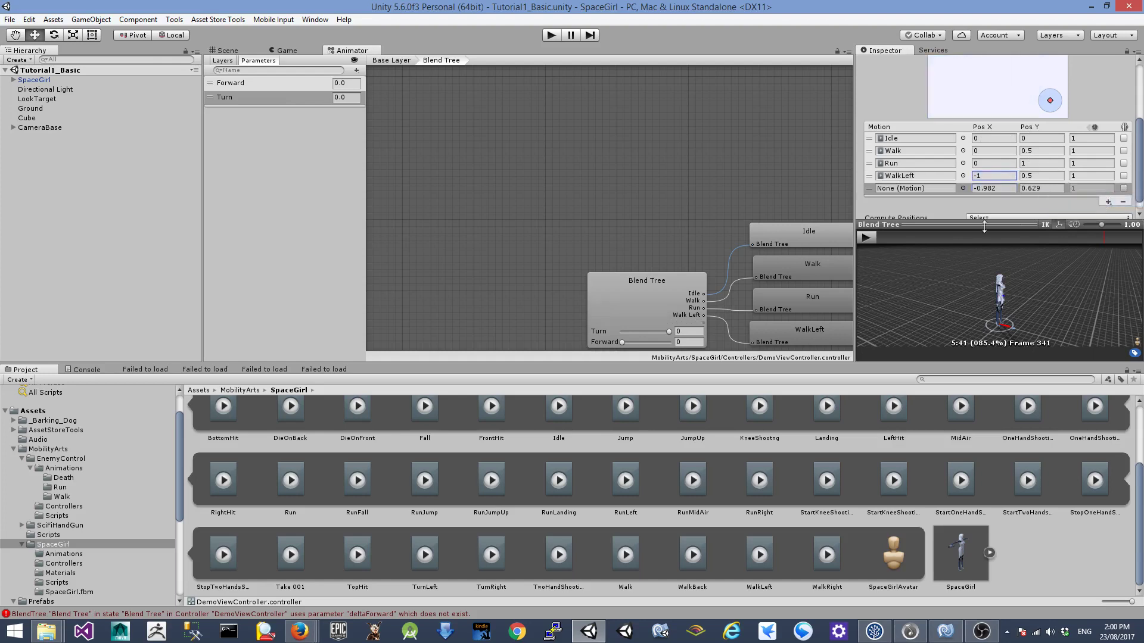
pyautogui.moveTo(819, 562); pyautogui.dragTo(938, 173)
pyautogui.click(1002, 175)
pyautogui.write('1')
pyautogui.click(1041, 174)
pyautogui.write('0.5')
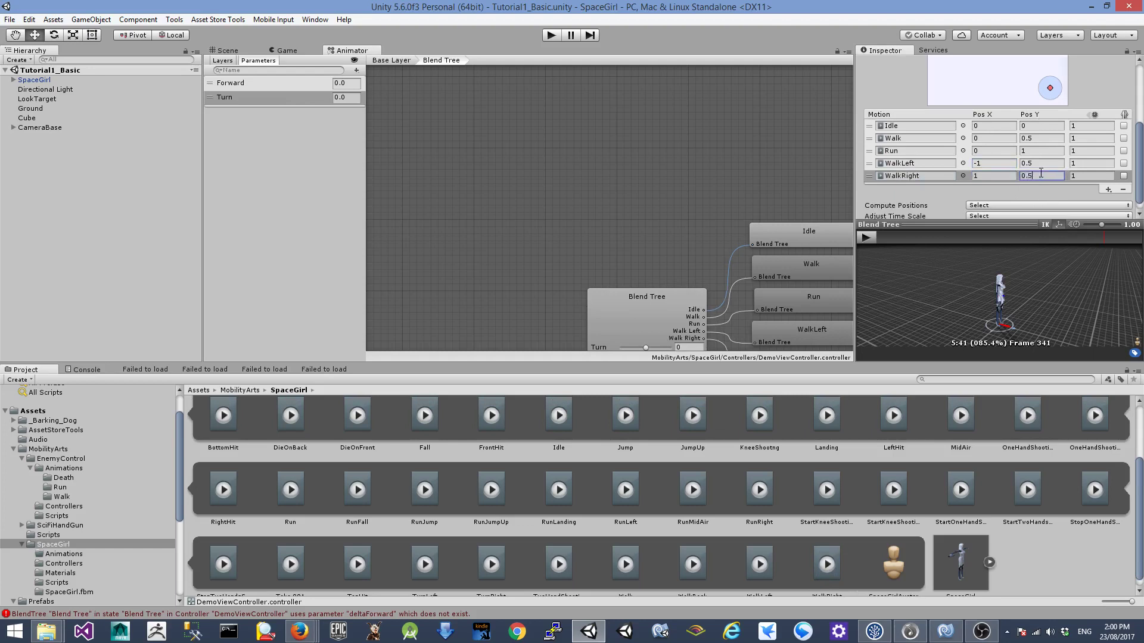
pyautogui.scroll(3, 1044, 172)
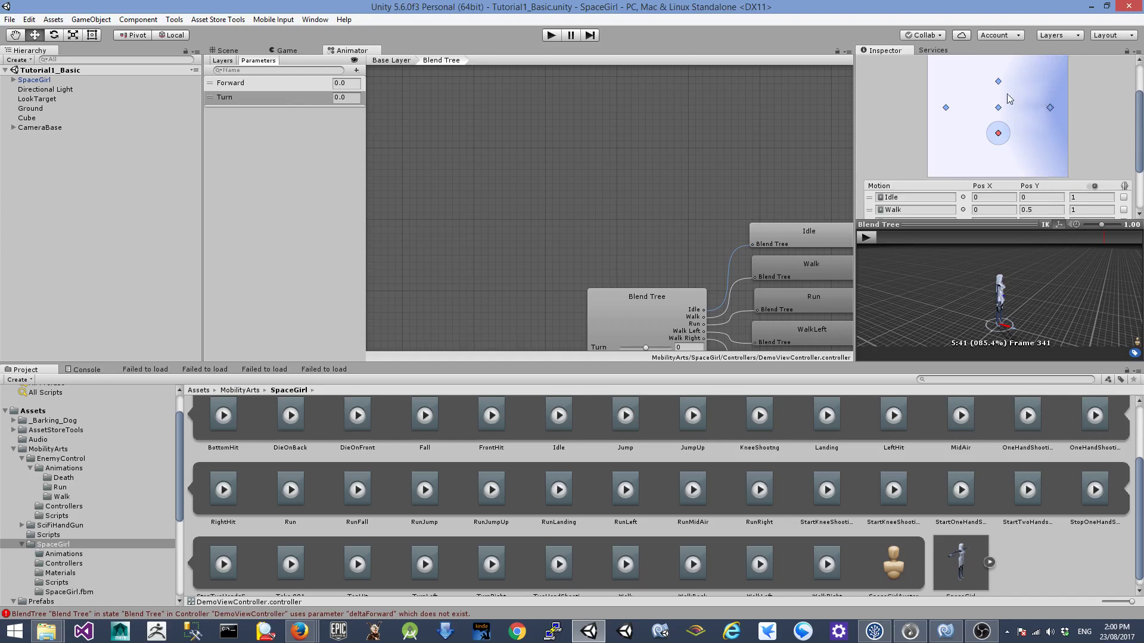
pyautogui.scroll(2, 1007, 94)
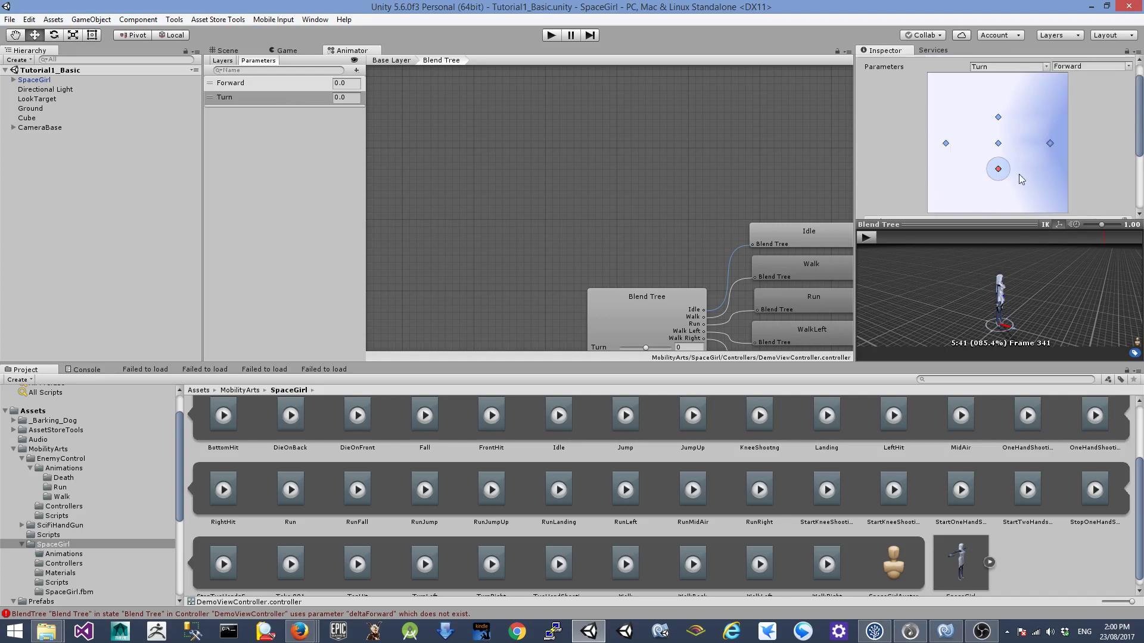
pyautogui.scroll(-2, 1029, 172)
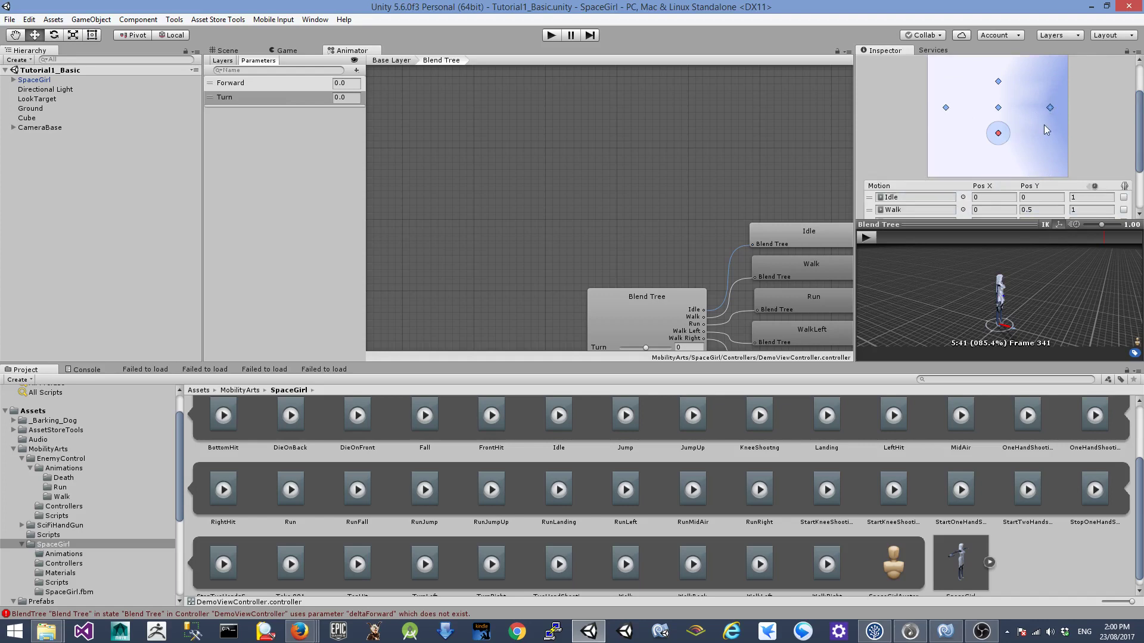
pyautogui.scroll(-2, 1045, 127)
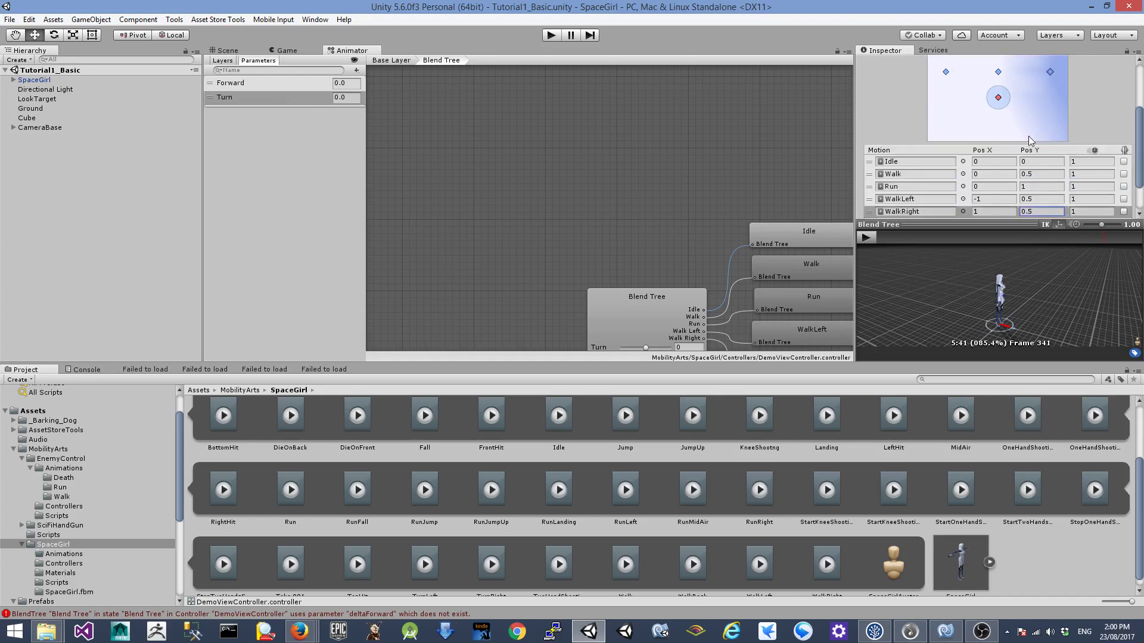
pyautogui.scroll(-3, 1029, 137)
pyautogui.click(1107, 179)
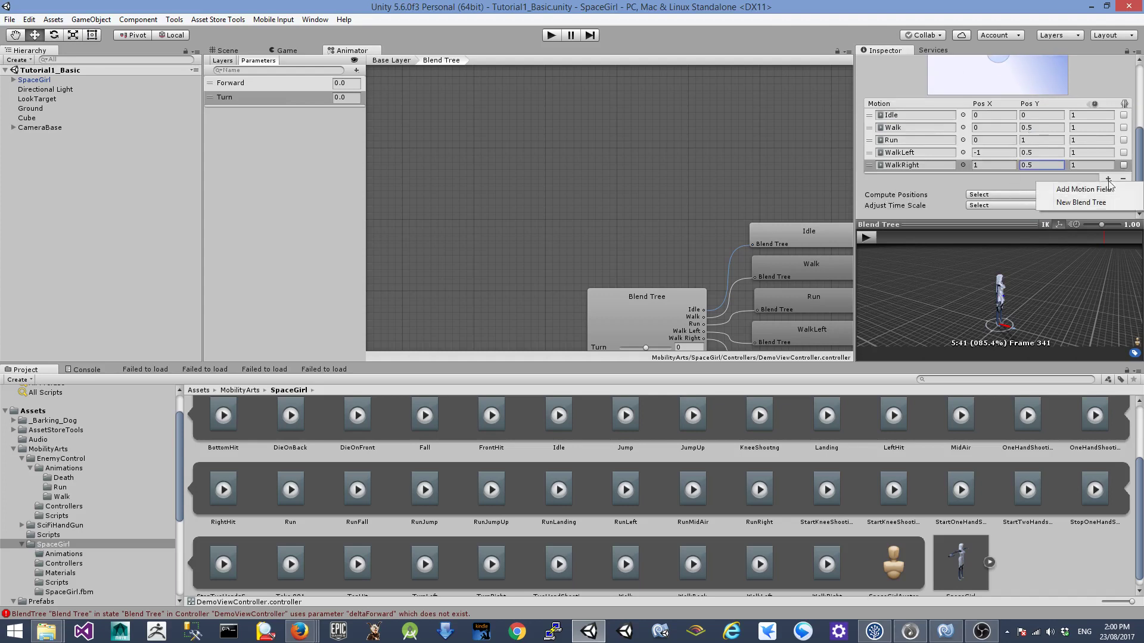
# - Add a RunLeft motion field at position -1, 1
pyautogui.click(1081, 189)
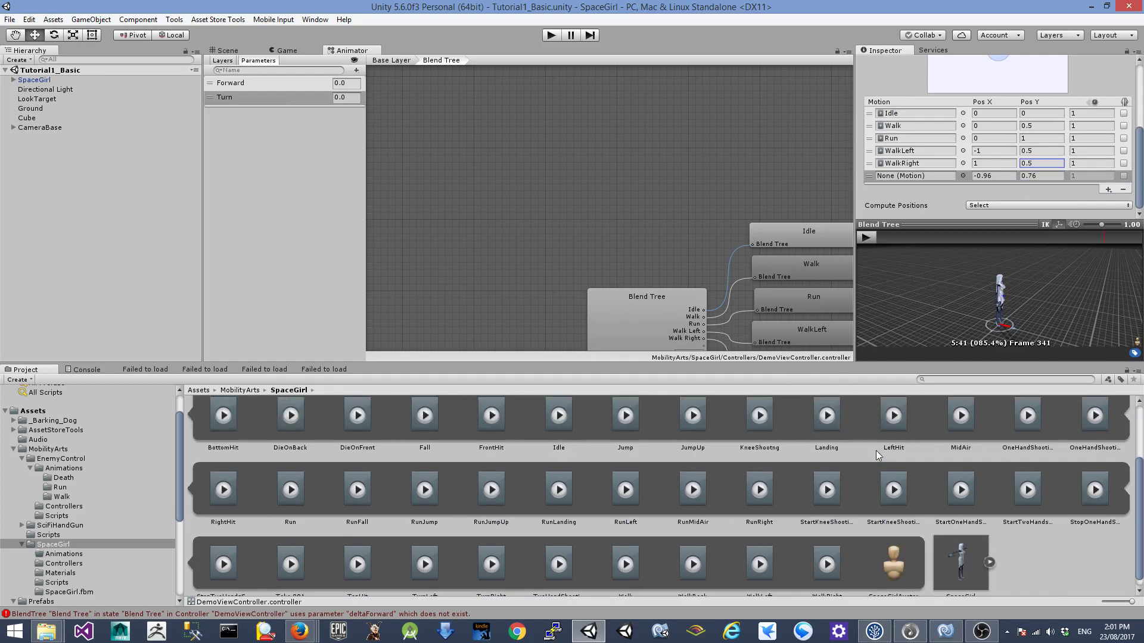
pyautogui.scroll(-1, 865, 452)
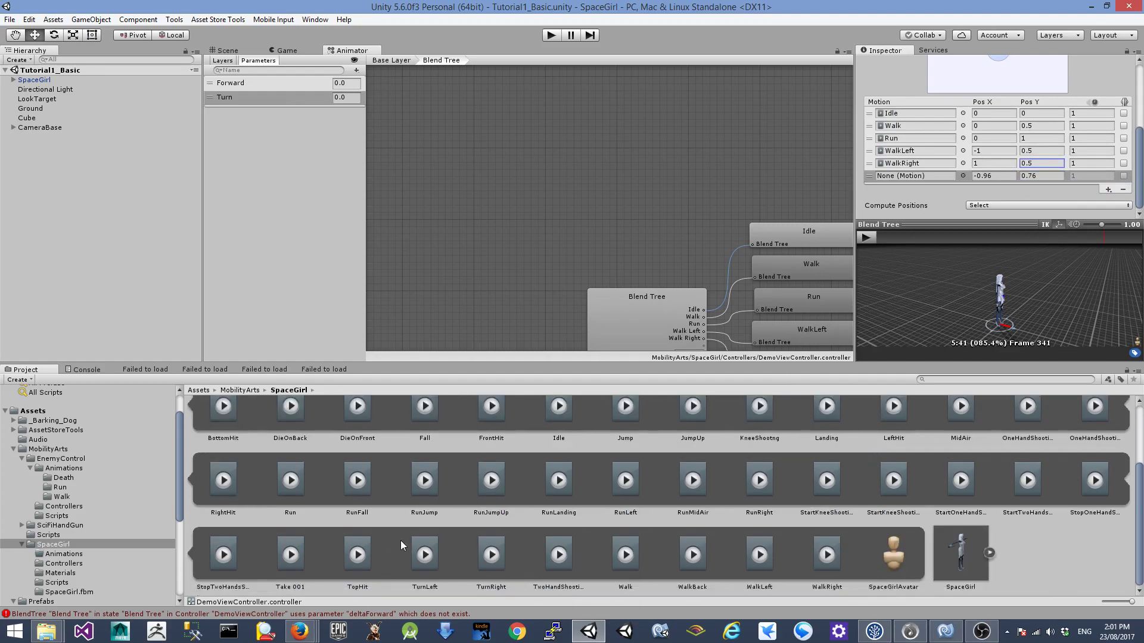
pyautogui.moveTo(627, 498); pyautogui.dragTo(924, 174)
pyautogui.click(1001, 177)
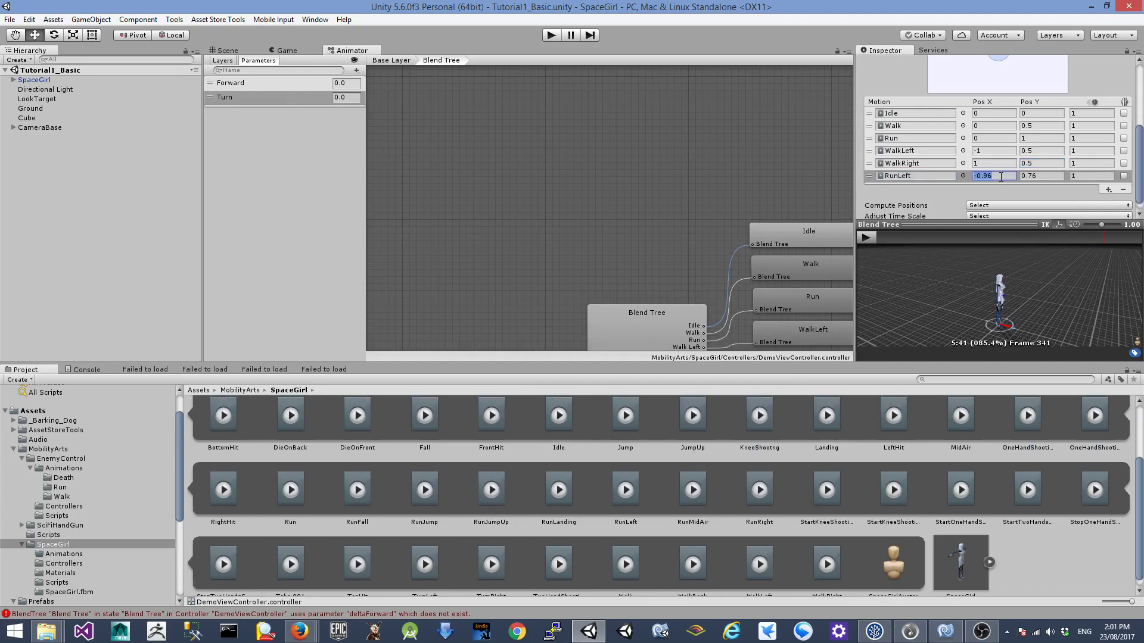
pyautogui.write('-1')
pyautogui.press('Tab')
pyautogui.write('1')
# - Add a RunRight motion field with Pos X set to 1
pyautogui.click(1109, 189)
pyautogui.click(1108, 204)
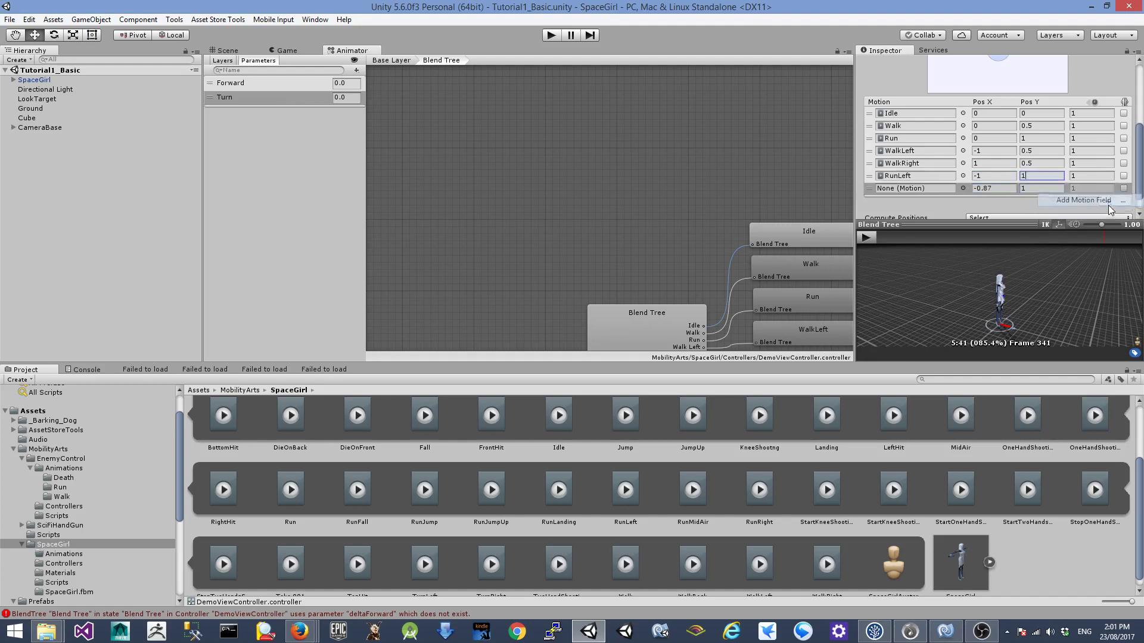
pyautogui.scroll(-1, 819, 503)
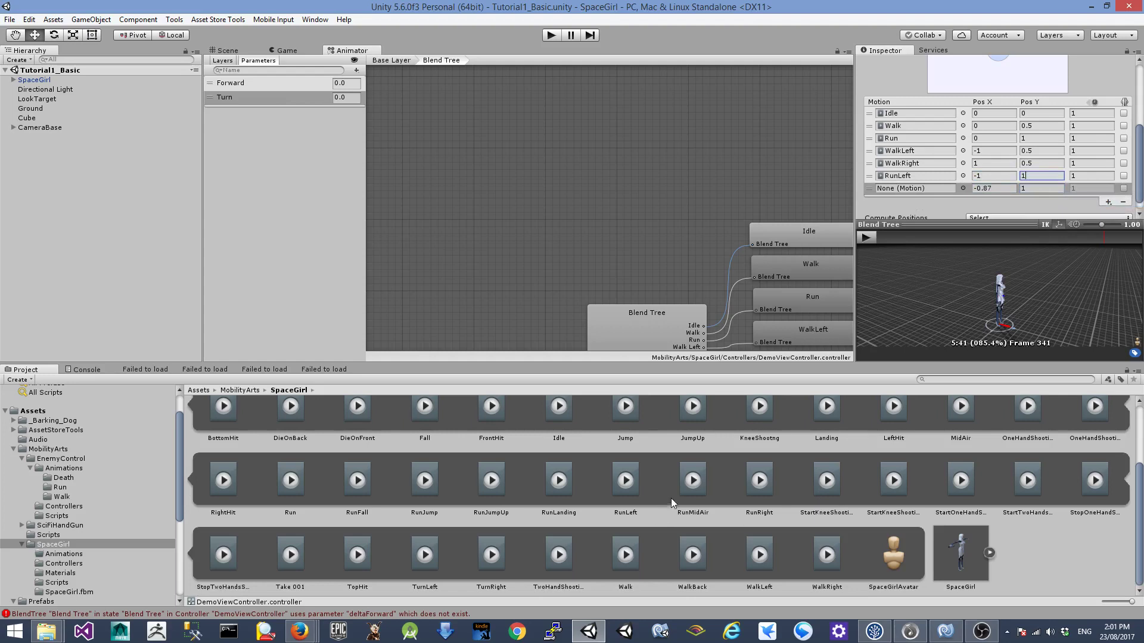
pyautogui.moveTo(771, 488); pyautogui.dragTo(918, 188)
pyautogui.click(1007, 178)
pyautogui.write('1')
pyautogui.click(1044, 180)
pyautogui.write('-1')
# - Correct the Pos Y values so RunLeft and RunRight both sit at Y 1
pyautogui.scroll(5, 1042, 180)
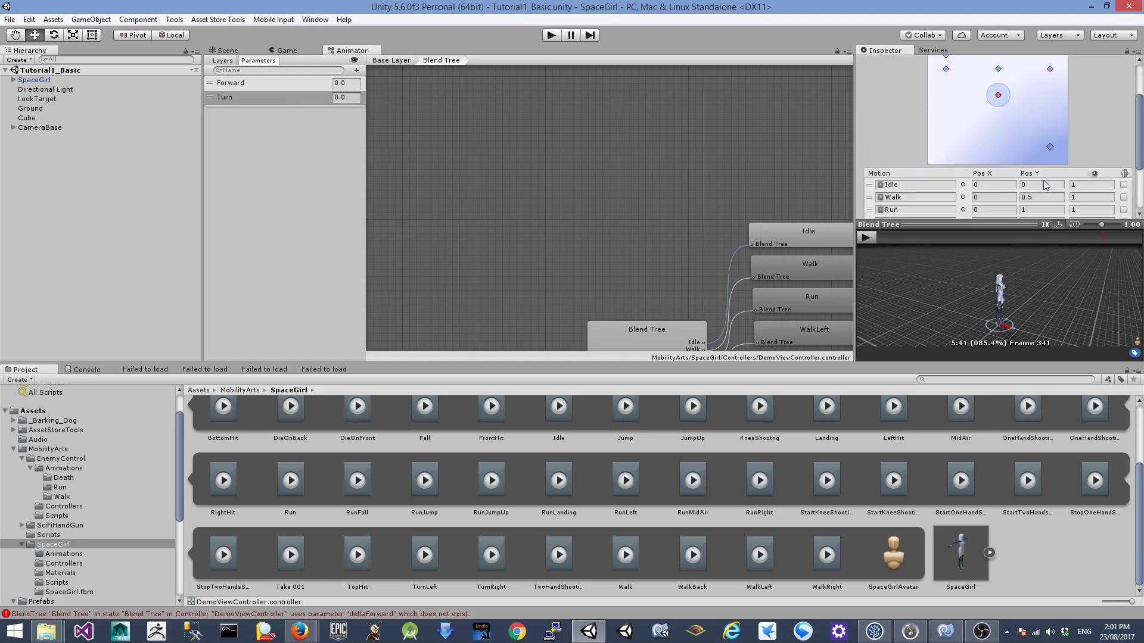
pyautogui.scroll(-5, 1043, 184)
pyautogui.click(1043, 177)
pyautogui.write('1')
pyautogui.press('Return')
pyautogui.scroll(5, 1042, 187)
pyautogui.scroll(-5, 1041, 192)
pyautogui.click(1041, 190)
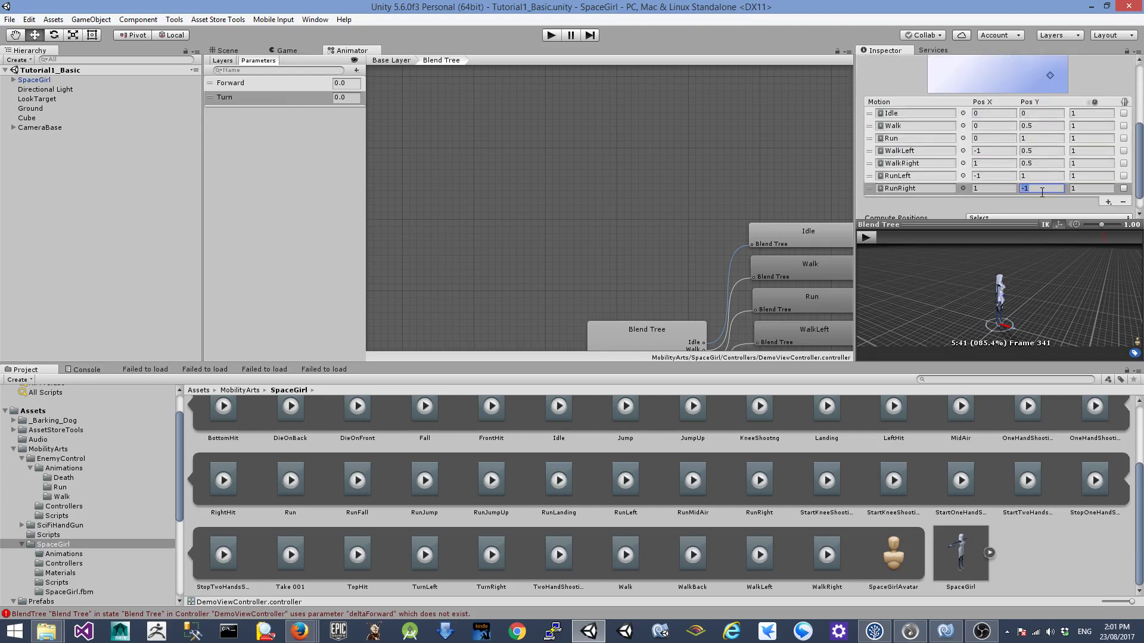
pyautogui.scroll(5, 1042, 191)
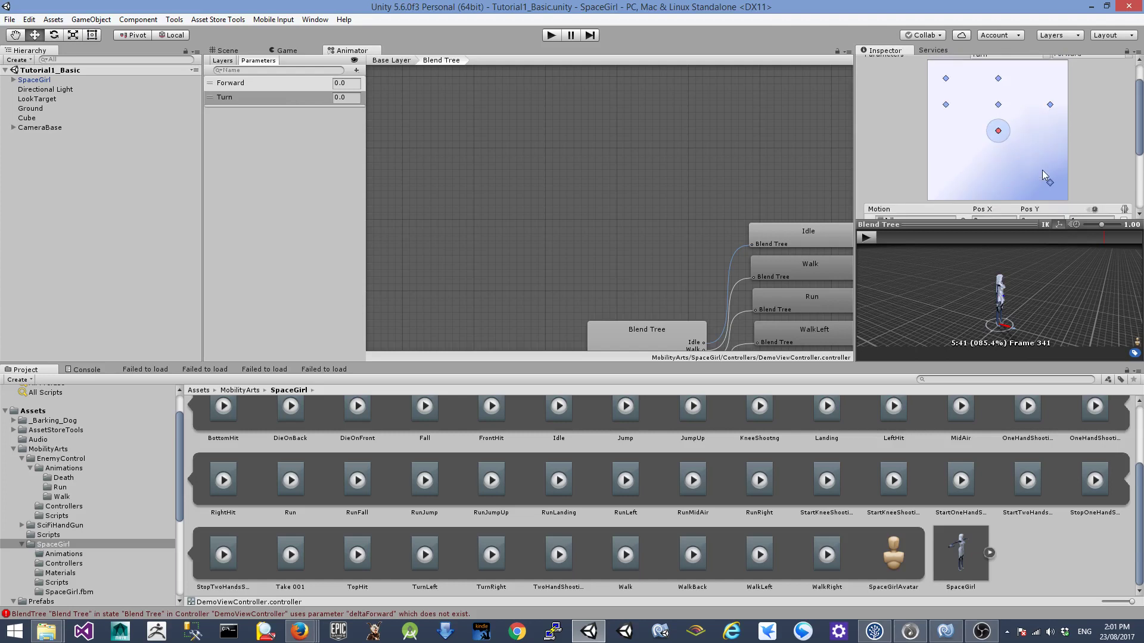
pyautogui.scroll(-6, 1041, 170)
pyautogui.scroll(5, 1040, 157)
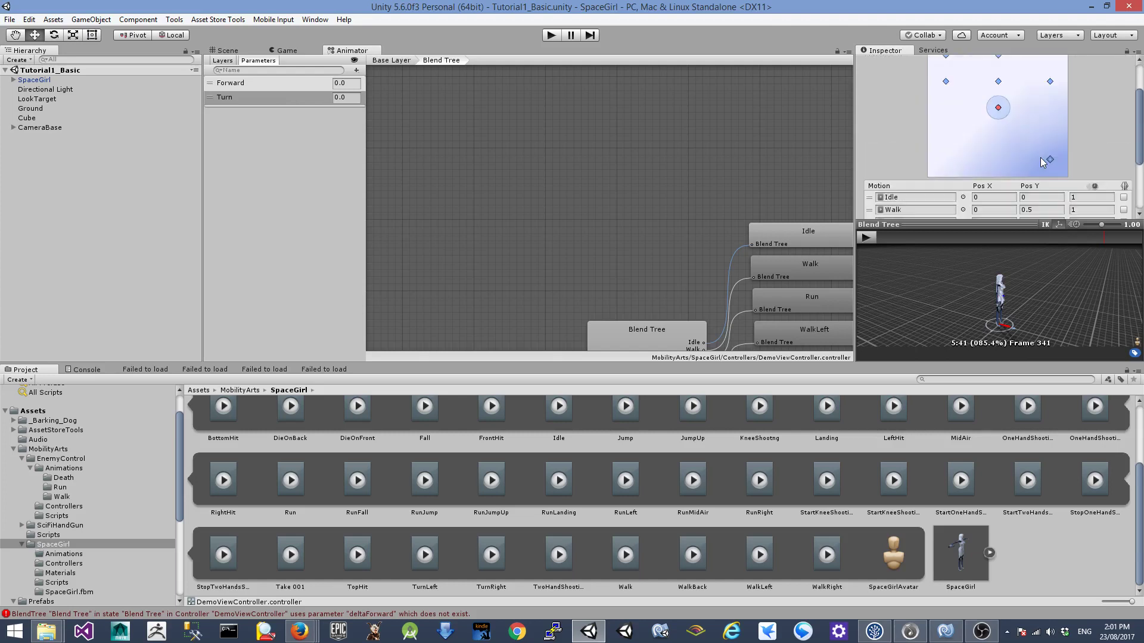
pyautogui.scroll(-6, 1039, 157)
pyautogui.click(1037, 188)
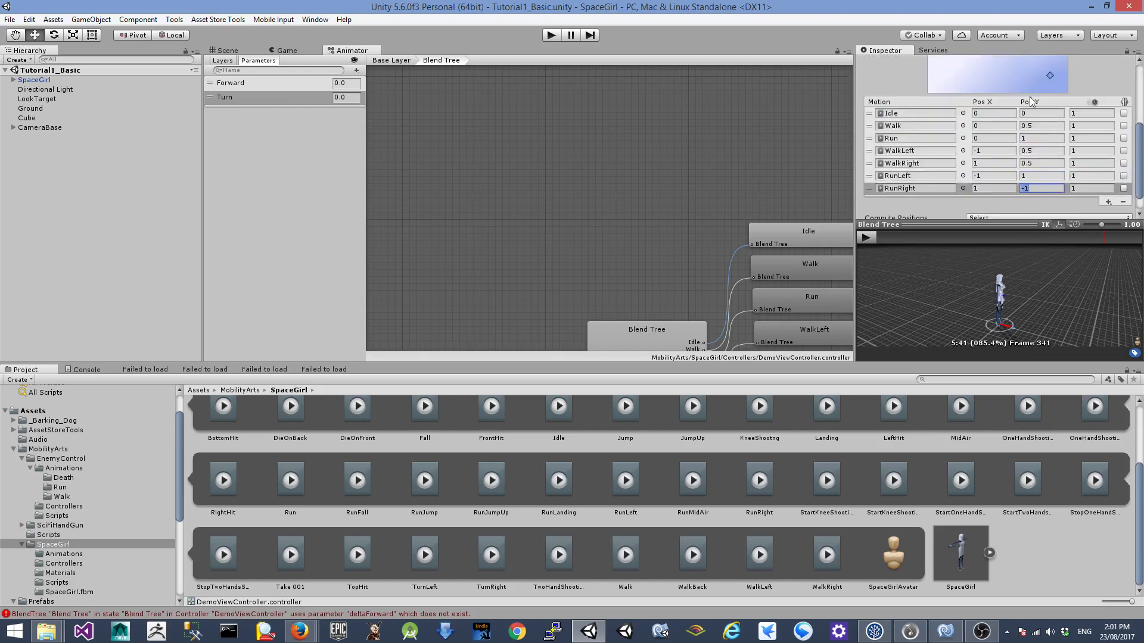
pyautogui.click(1044, 175)
pyautogui.scroll(5, 1044, 174)
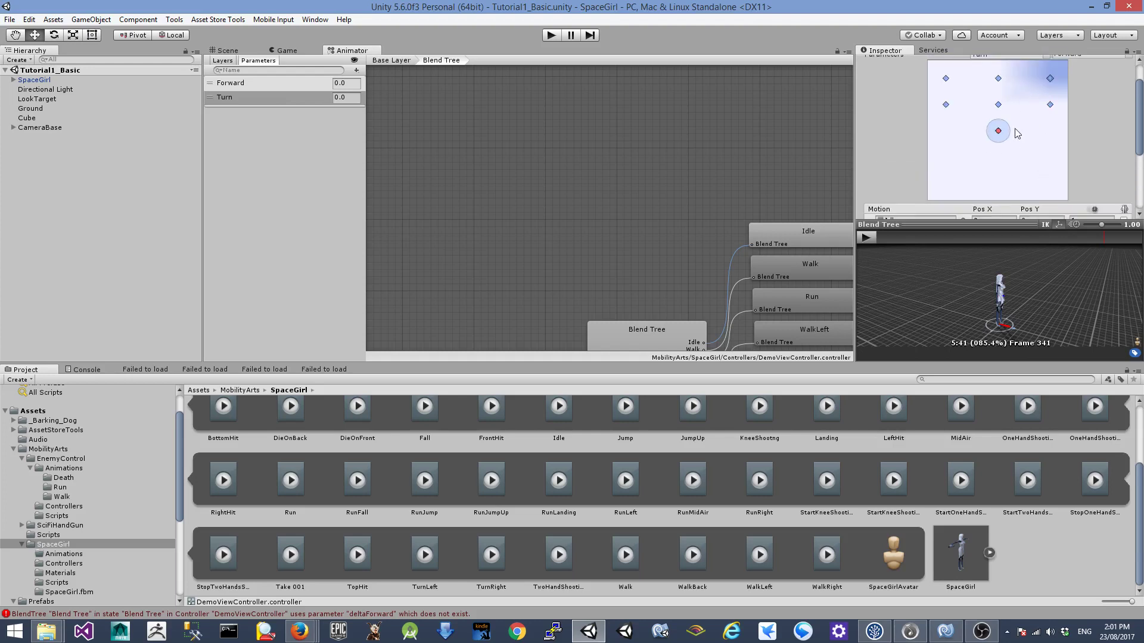
pyautogui.scroll(-6, 1013, 127)
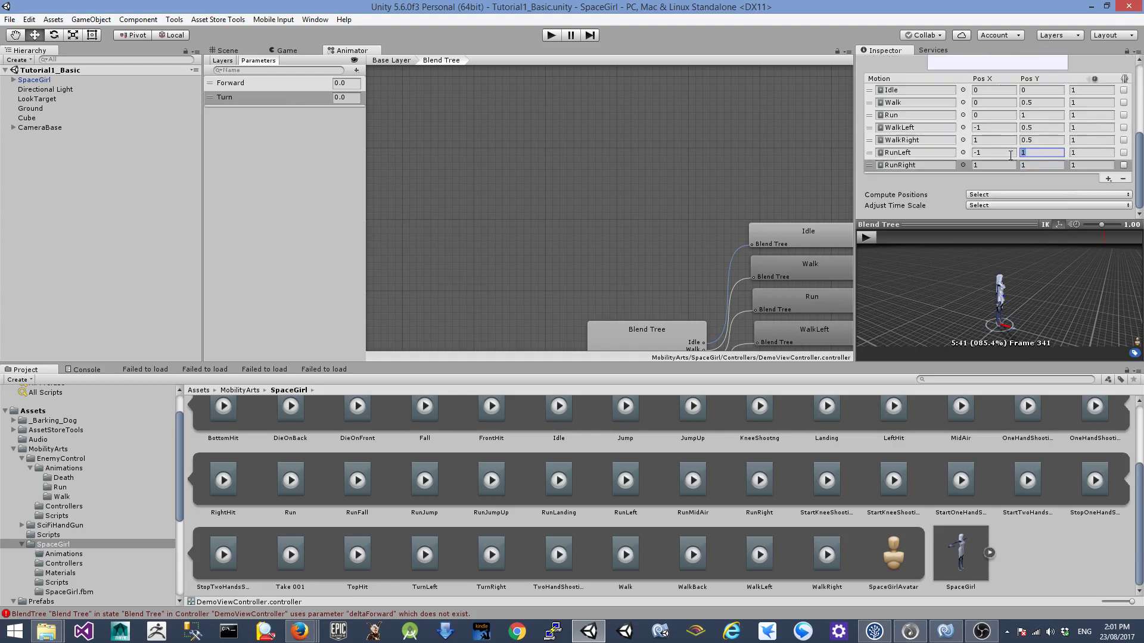
pyautogui.click(1106, 178)
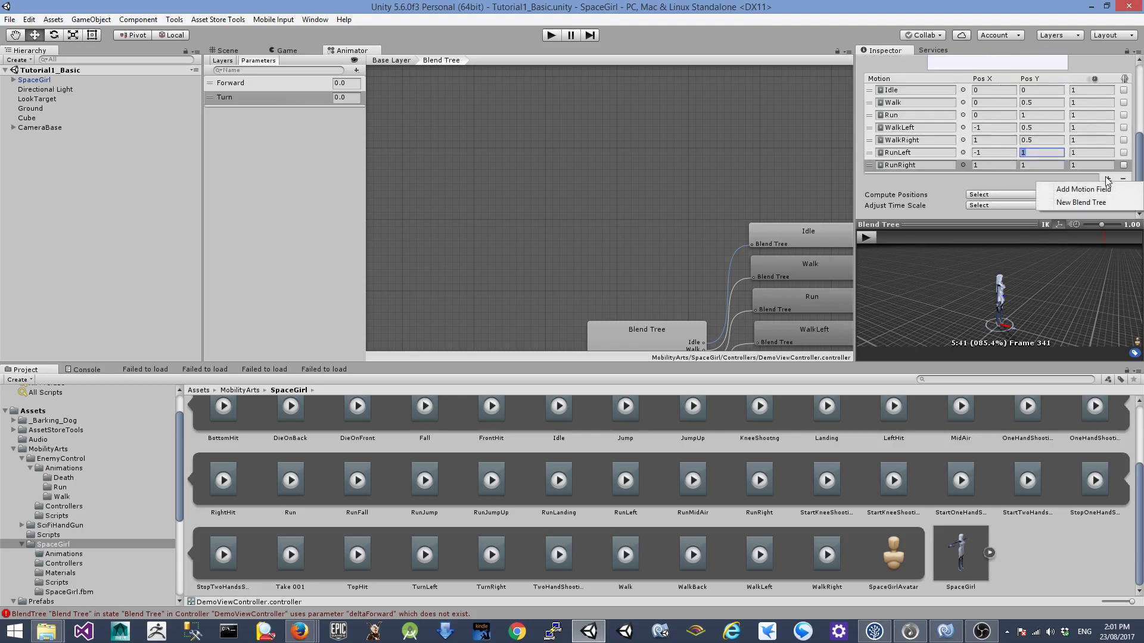
# - Add a new motion slot to the blend tree holding the TurnLeft clip
pyautogui.click(1101, 188)
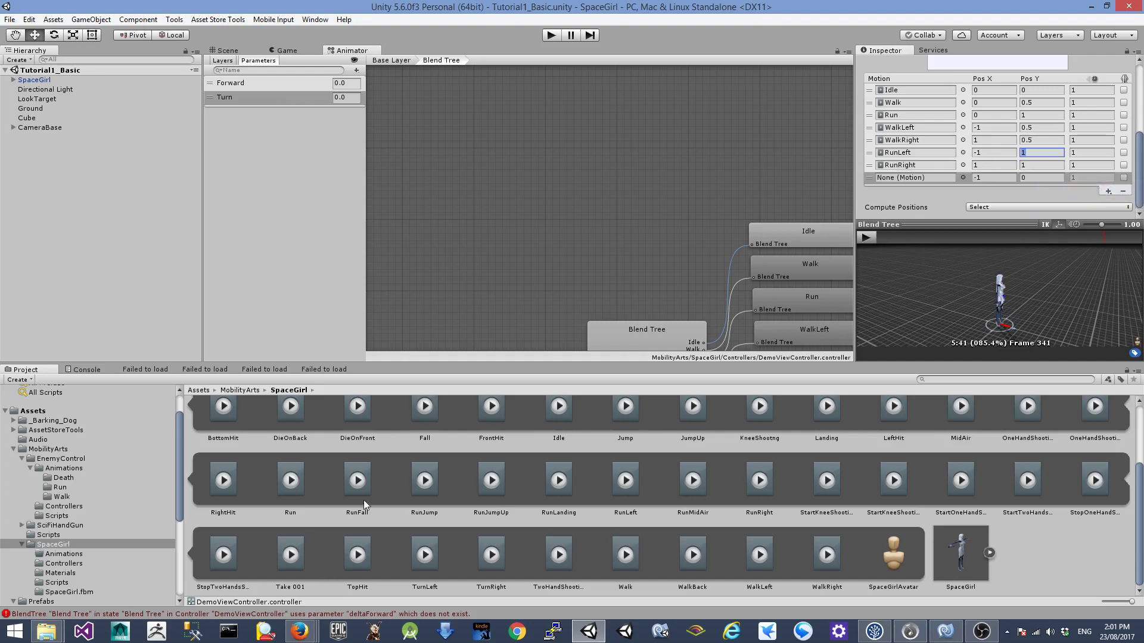
pyautogui.scroll(2, 920, 454)
pyautogui.scroll(-2, 921, 454)
pyautogui.moveTo(431, 553); pyautogui.dragTo(911, 178)
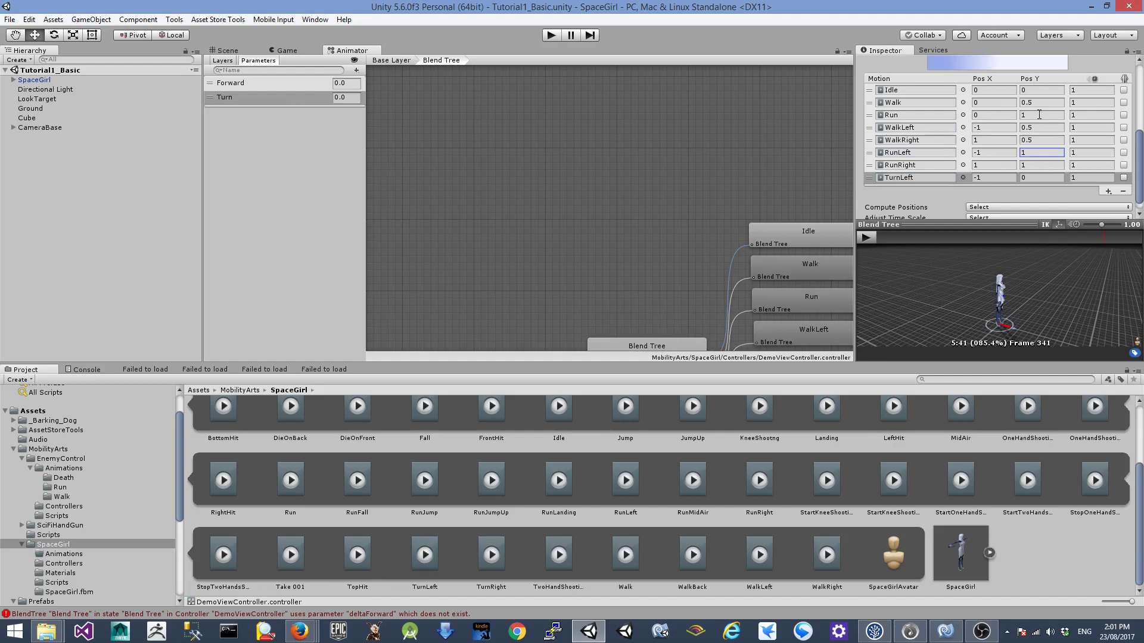
# - Add the TurnRight clip in another motion slot at Pos X 1, Pos Y 0
pyautogui.click(1107, 190)
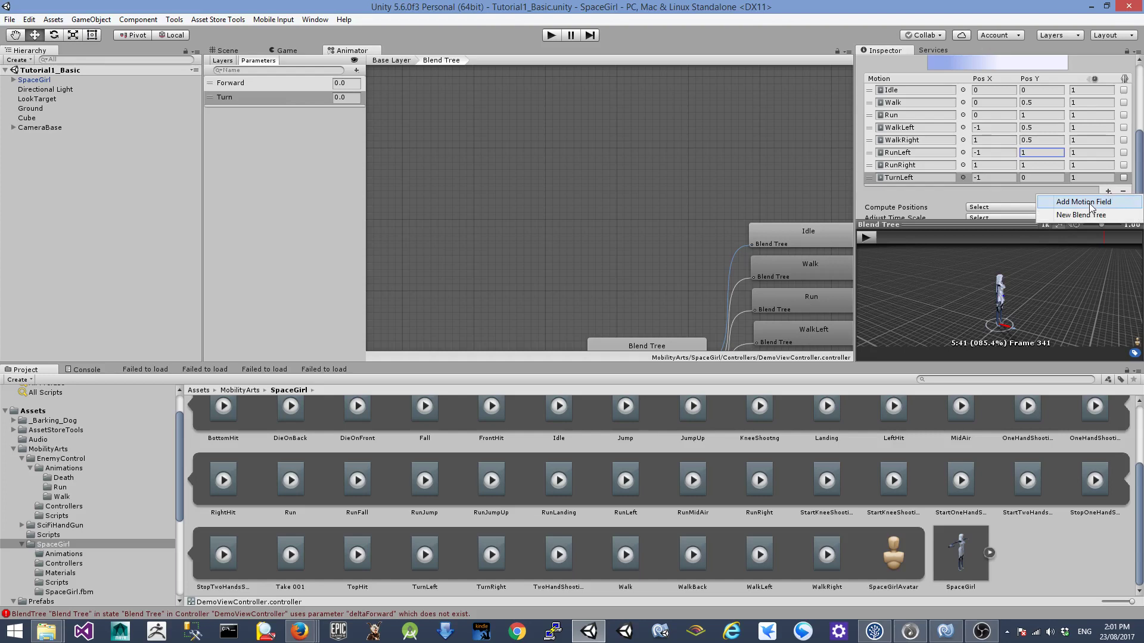
pyautogui.click(1083, 202)
pyautogui.moveTo(491, 554); pyautogui.dragTo(920, 189)
pyautogui.click(998, 189)
pyautogui.click(996, 190)
pyautogui.write('1')
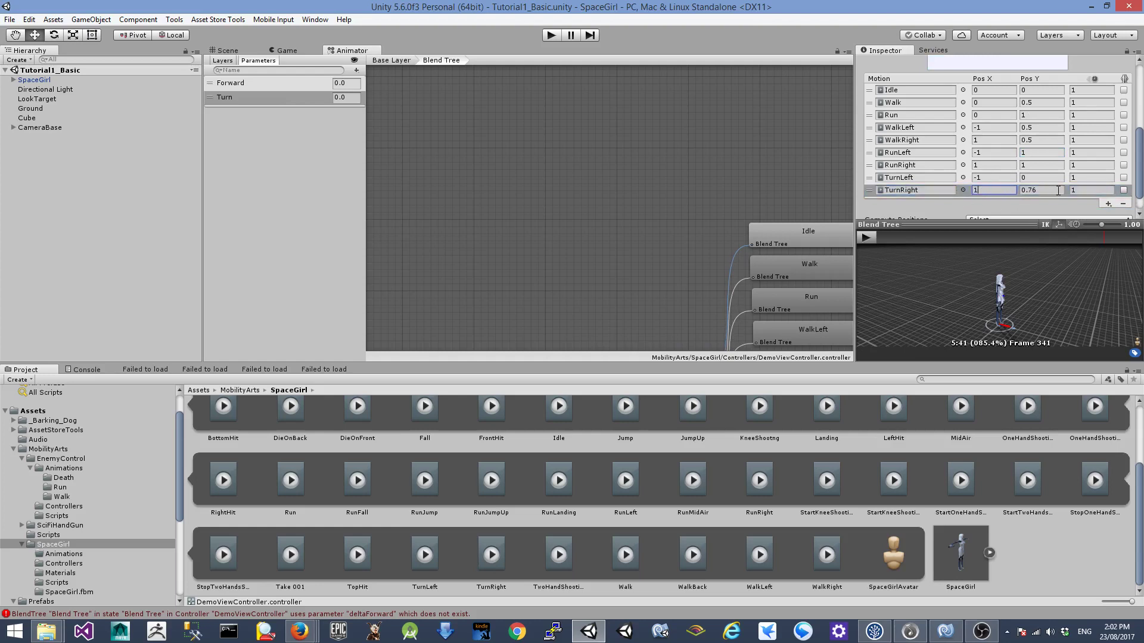
pyautogui.click(1044, 189)
pyautogui.write('0')
# - Add the WalkBack clip in a third new motion slot with Pos X 0
pyautogui.click(1109, 206)
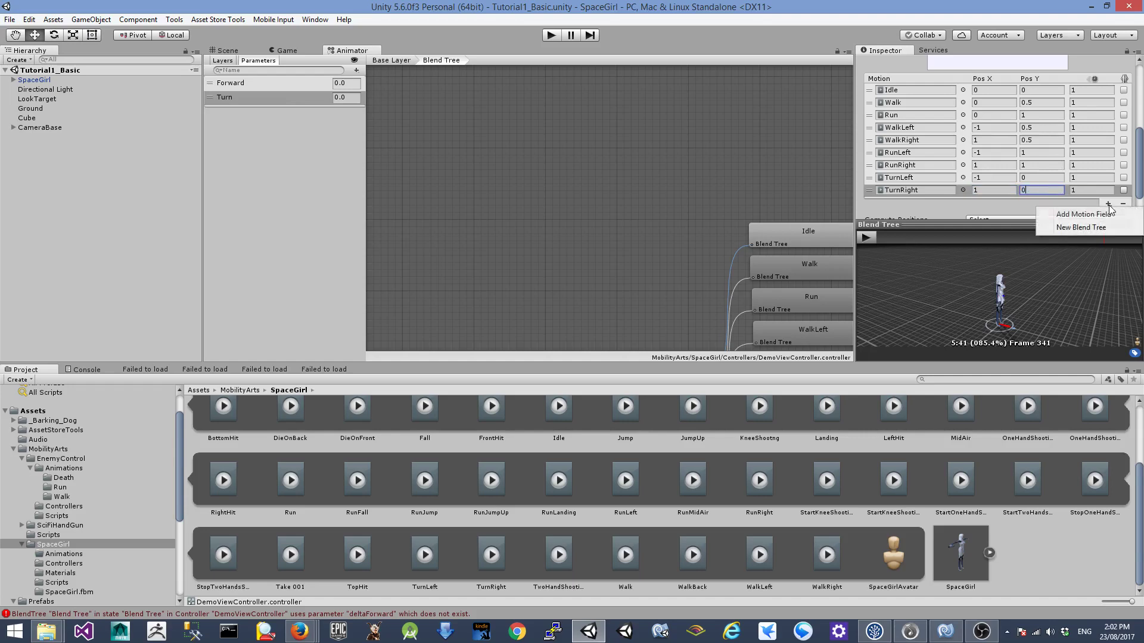
pyautogui.click(1090, 212)
pyautogui.scroll(-1, 1028, 159)
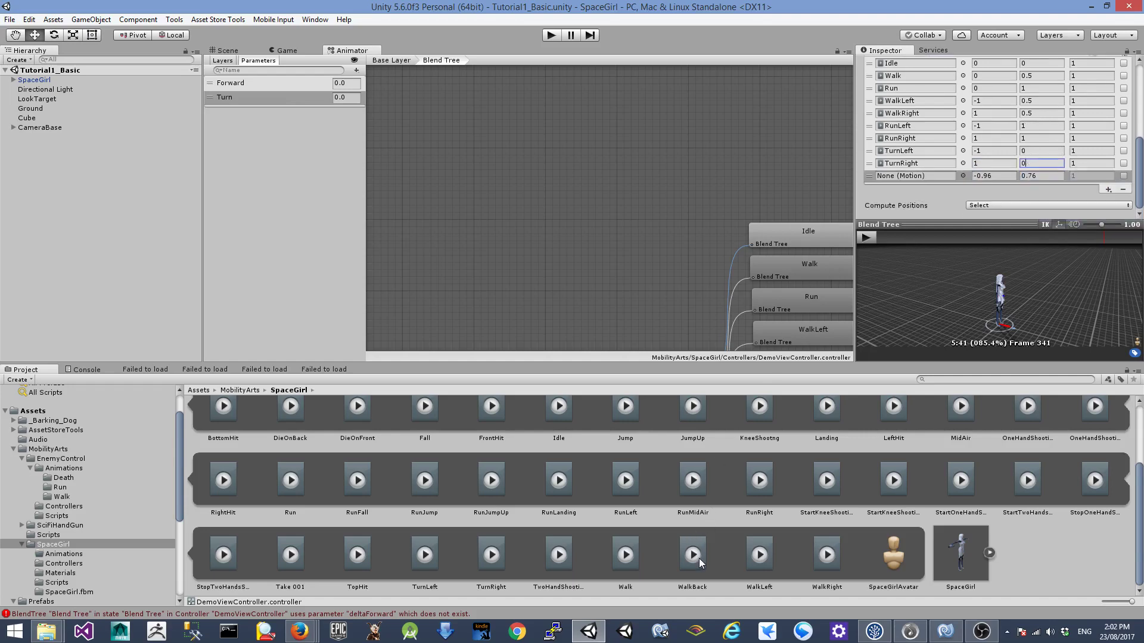
pyautogui.moveTo(693, 557); pyautogui.dragTo(924, 177)
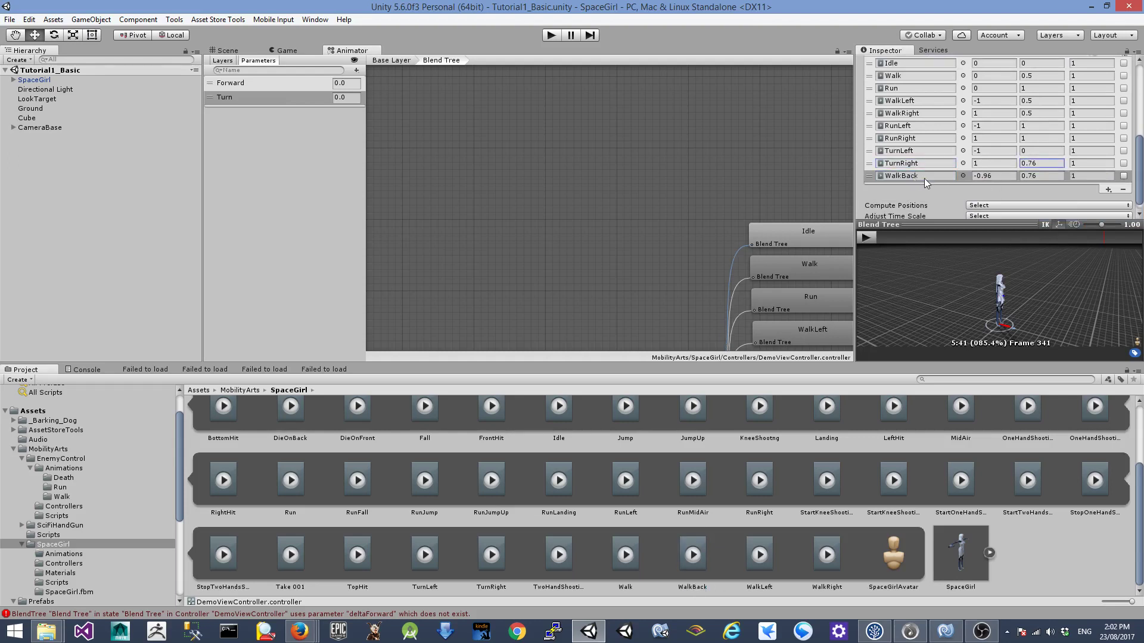
pyautogui.click(1005, 177)
pyautogui.write('0')
pyautogui.scroll(3, 1034, 172)
pyautogui.scroll(-3, 1034, 173)
pyautogui.press('Tab')
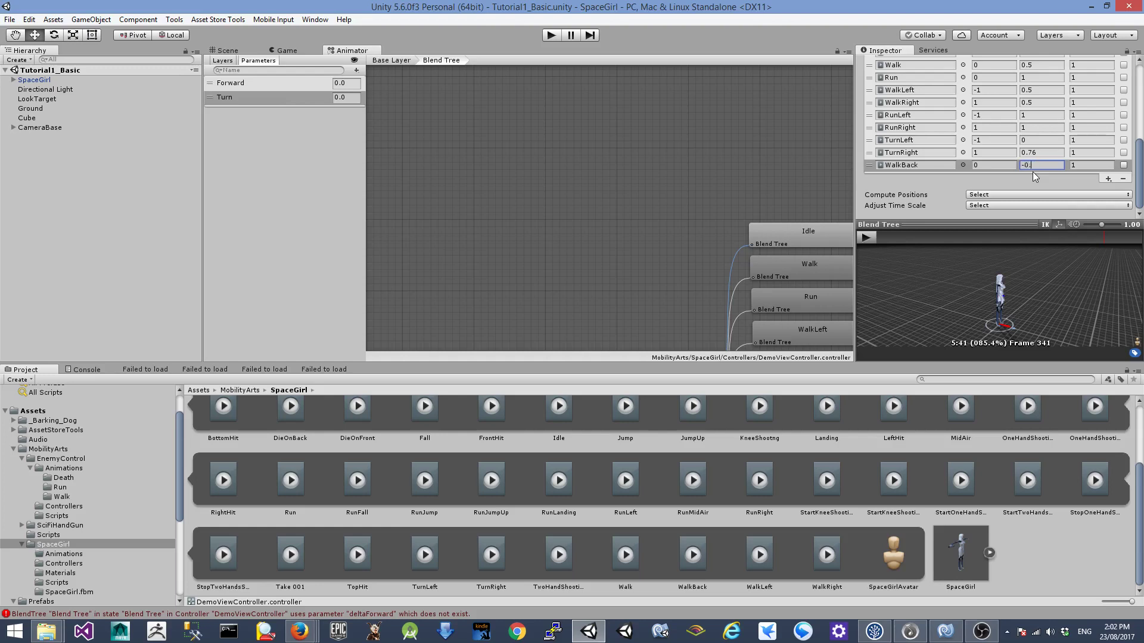
# - Re-enter 0 for TurnRight's Pos Y and start the blend tree preview
pyautogui.click(1046, 151)
pyautogui.write('0')
pyautogui.scroll(10, 1047, 166)
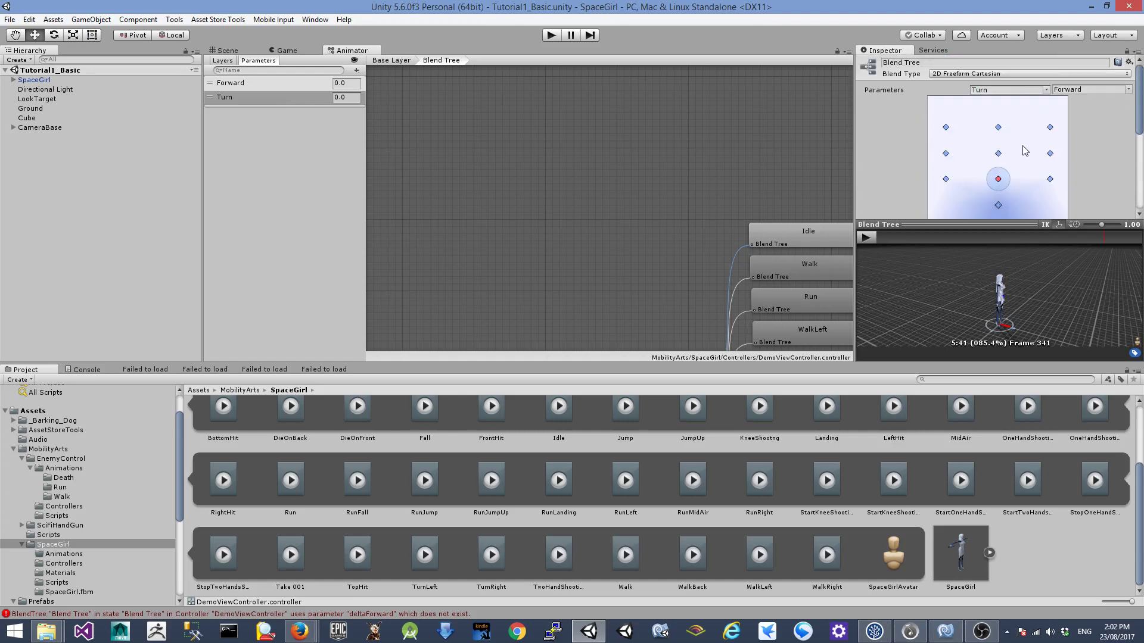
pyautogui.scroll(-4, 955, 137)
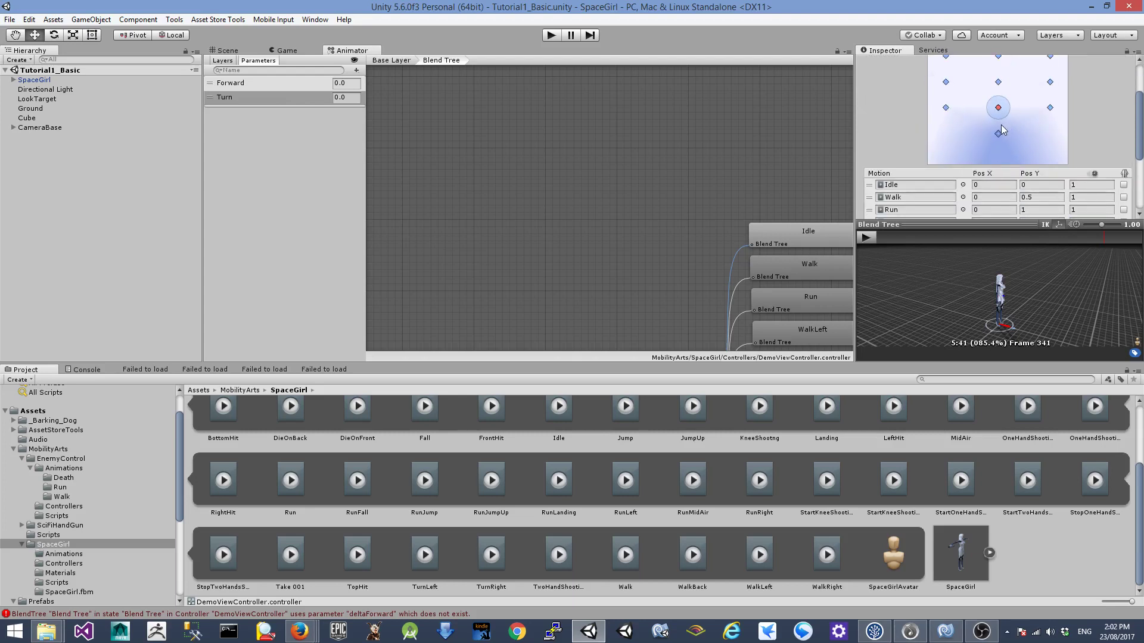
pyautogui.click(867, 238)
# - In the preview, raise Forward to 0.32, then swing Turn fully to -1
pyautogui.moveTo(622, 234); pyautogui.dragTo(591, 148, button='middle')
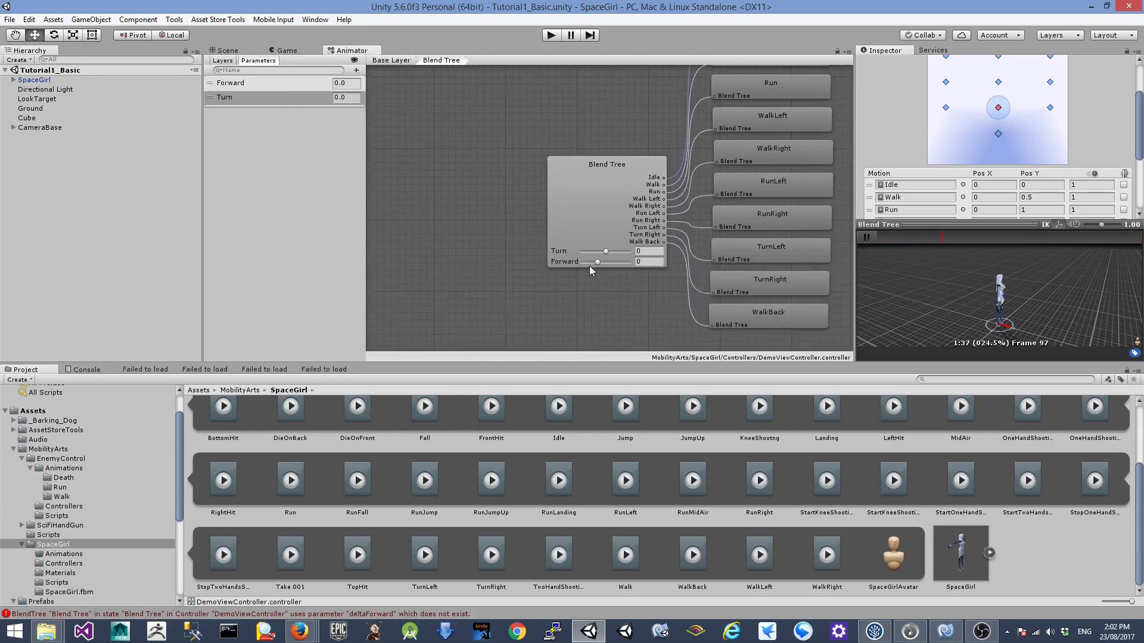
pyautogui.moveTo(599, 262)
pyautogui.mouseDown()
pyautogui.moveTo(617, 262)
pyautogui.moveTo(605, 249)
pyautogui.moveTo(586, 258)
pyautogui.moveTo(644, 262)
pyautogui.mouseUp()
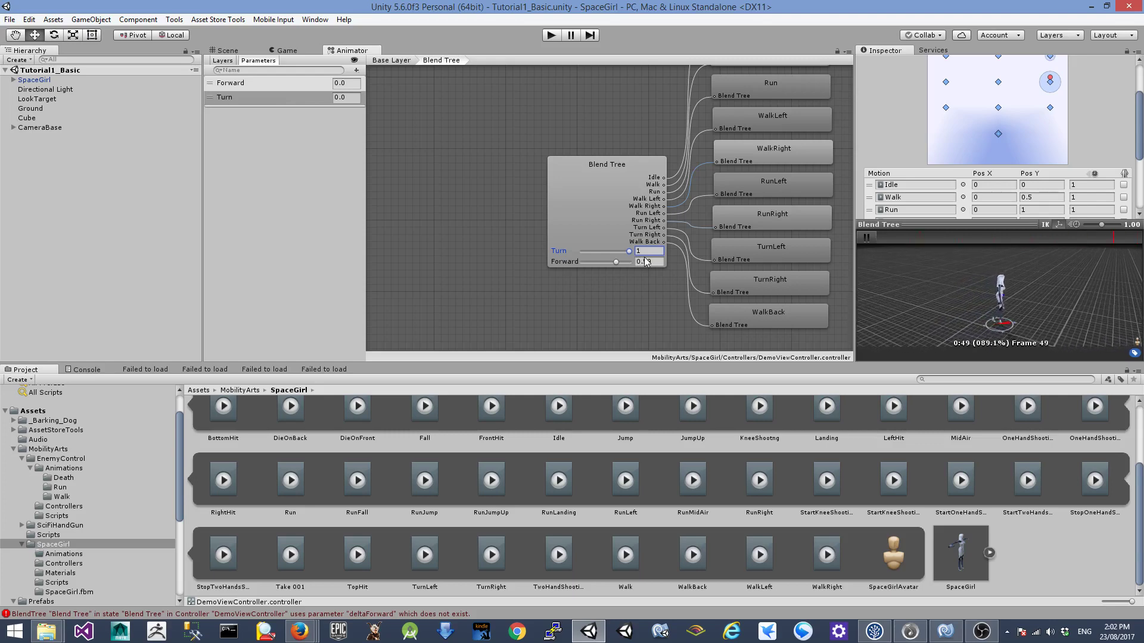
pyautogui.moveTo(617, 262)
pyautogui.mouseDown()
pyautogui.moveTo(632, 266)
pyautogui.moveTo(580, 269)
pyautogui.mouseUp()
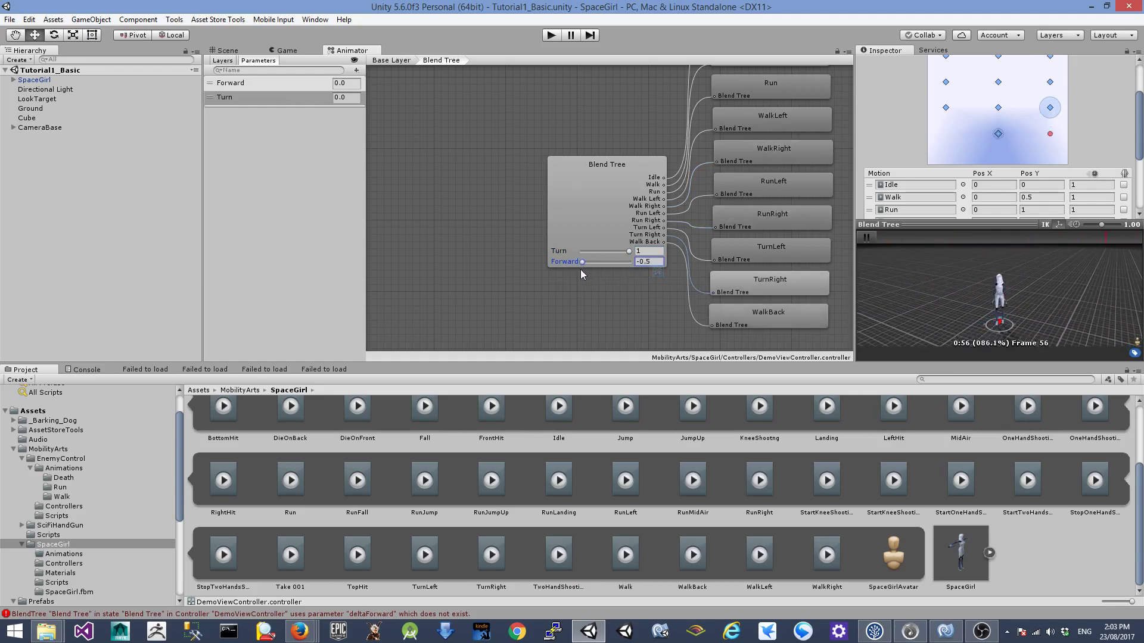
pyautogui.moveTo(616, 249)
pyautogui.mouseDown()
pyautogui.moveTo(576, 257)
pyautogui.moveTo(603, 253)
pyautogui.mouseUp()
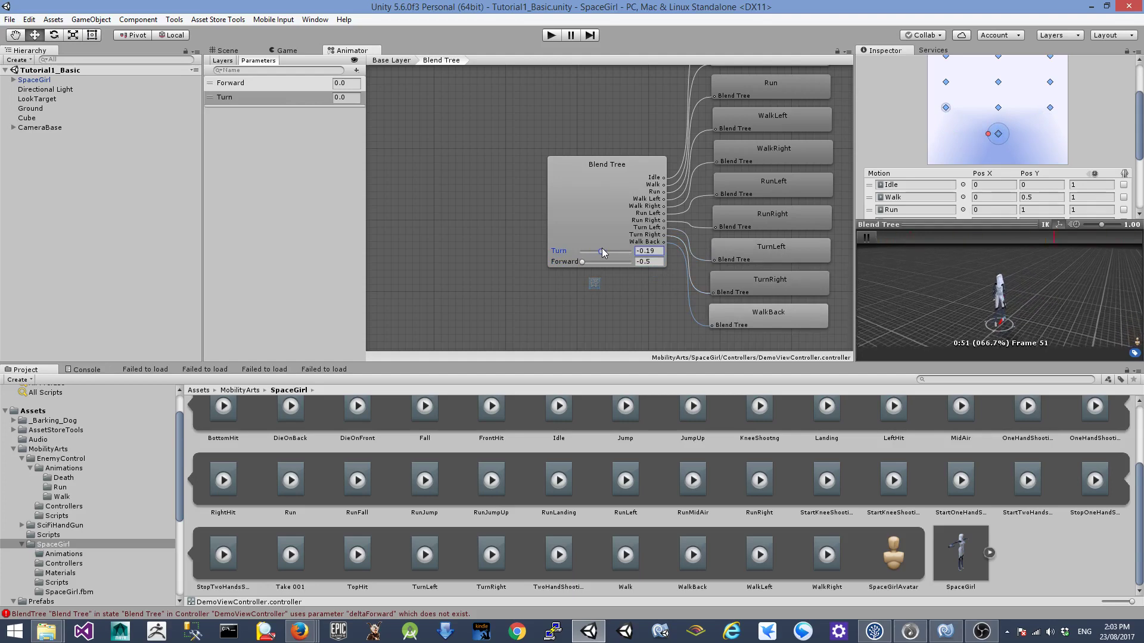
pyautogui.moveTo(601, 248); pyautogui.dragTo(581, 252)
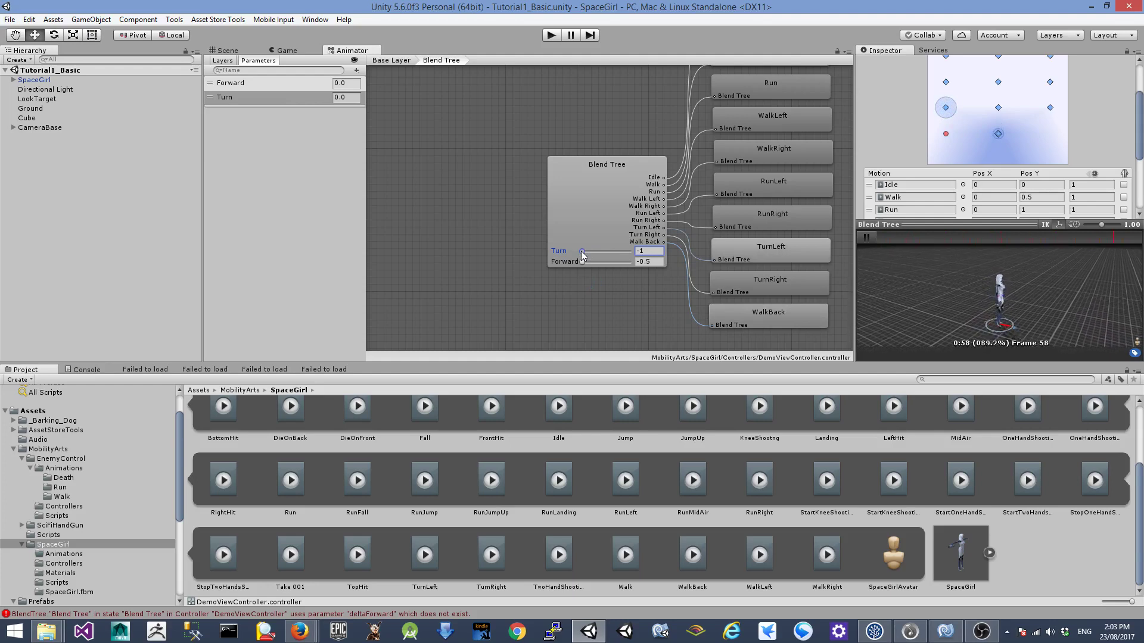
# - Push Turn to 1, stop the preview, and show the Console's deltaForward error
pyautogui.moveTo(582, 253); pyautogui.dragTo(819, 237)
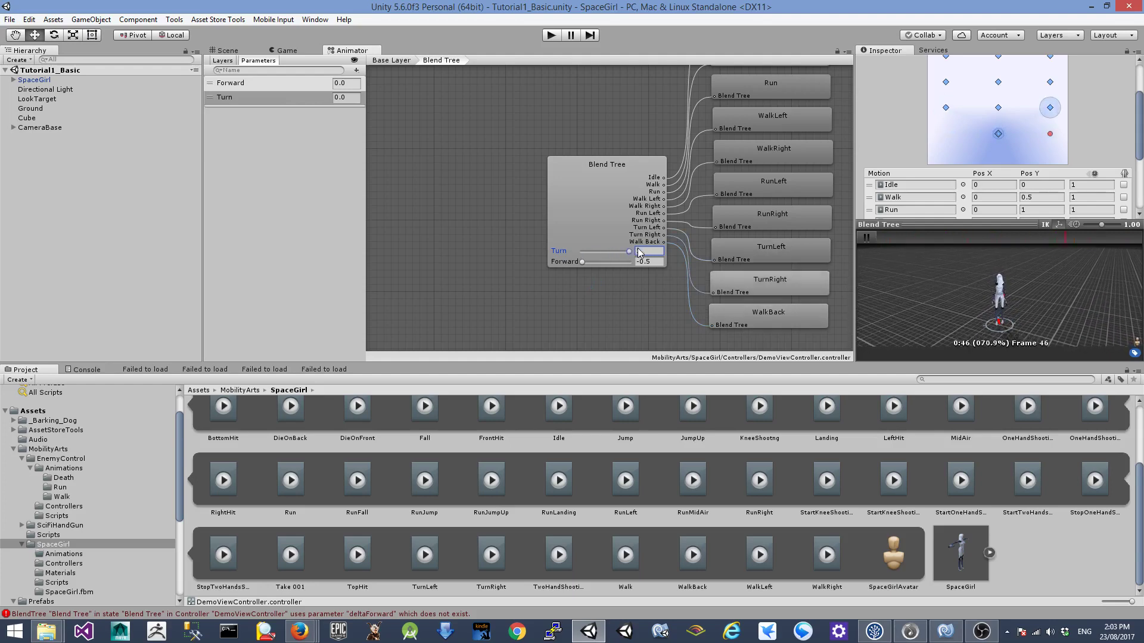
pyautogui.click(868, 237)
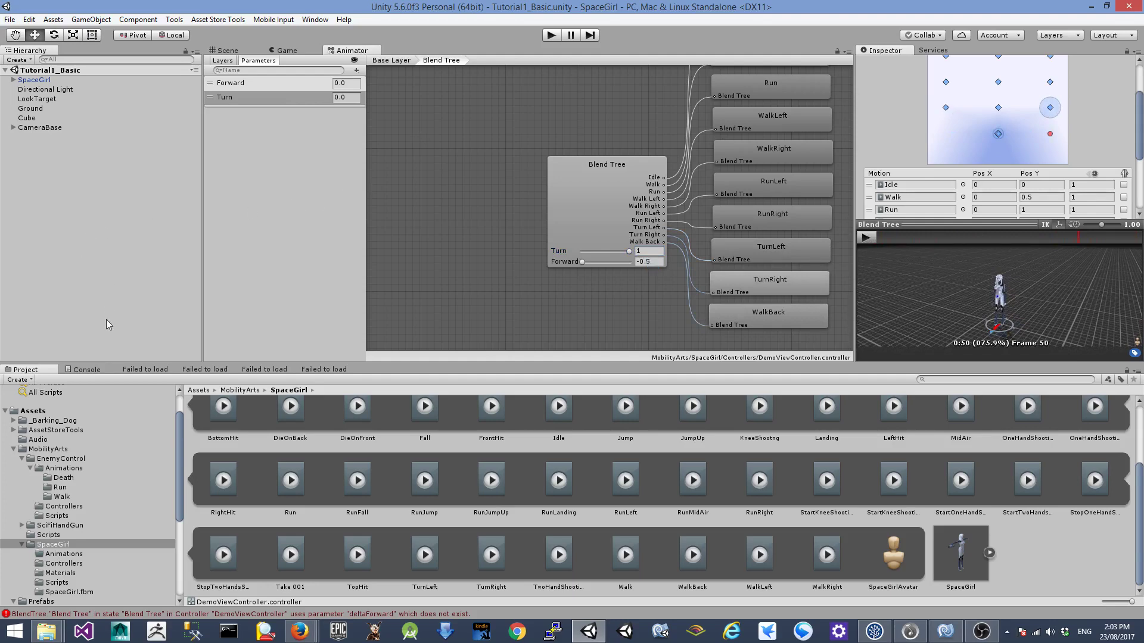
pyautogui.click(86, 370)
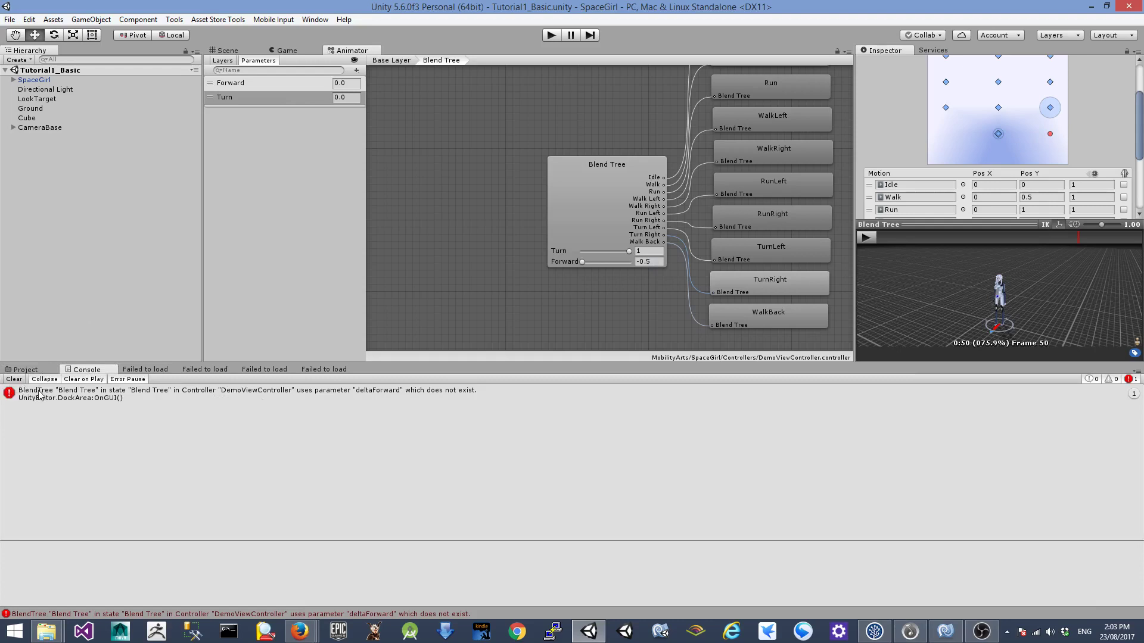
# - Clear the Console and locate SpacegirlController_Tutorial2 in the SpaceGirl Scripts folder
pyautogui.click(18, 380)
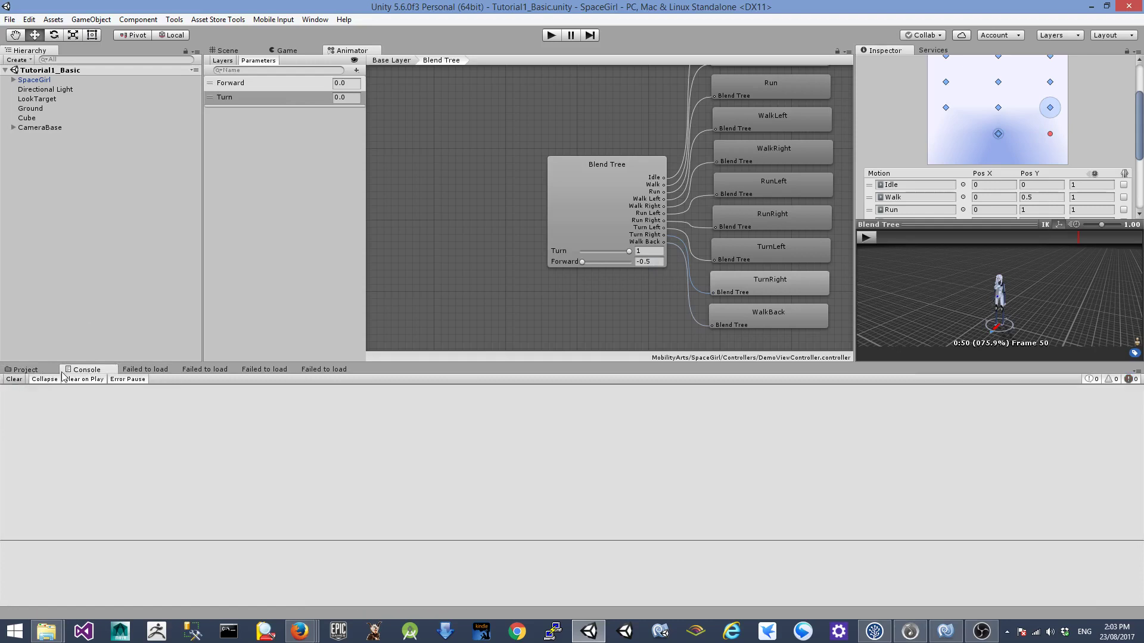
pyautogui.click(25, 370)
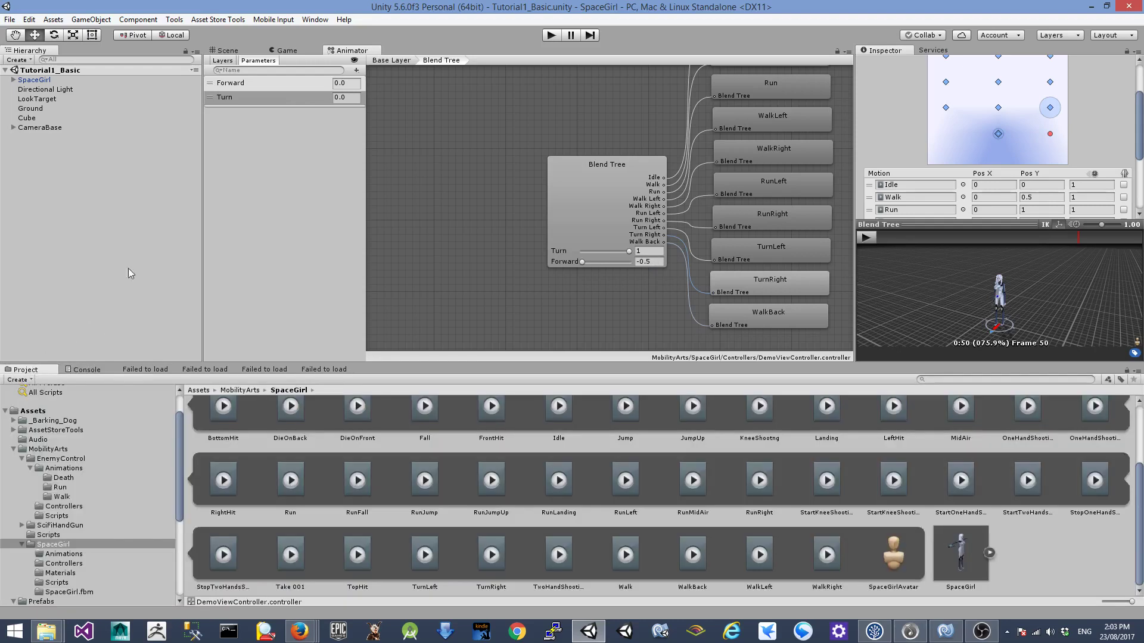
pyautogui.click(33, 81)
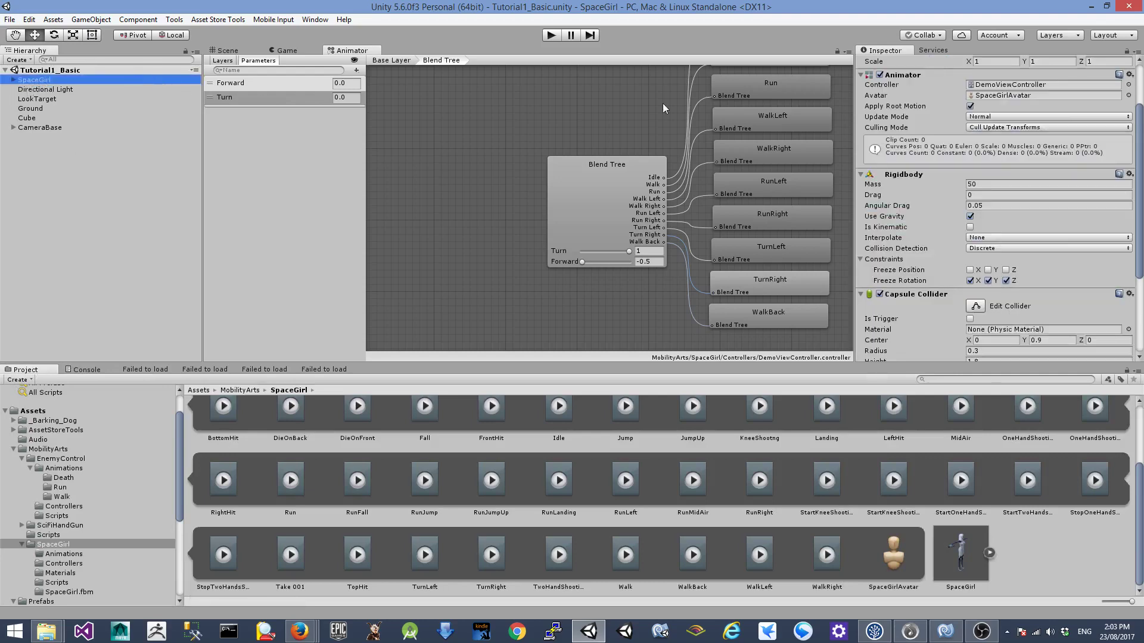
pyautogui.scroll(-5, 985, 256)
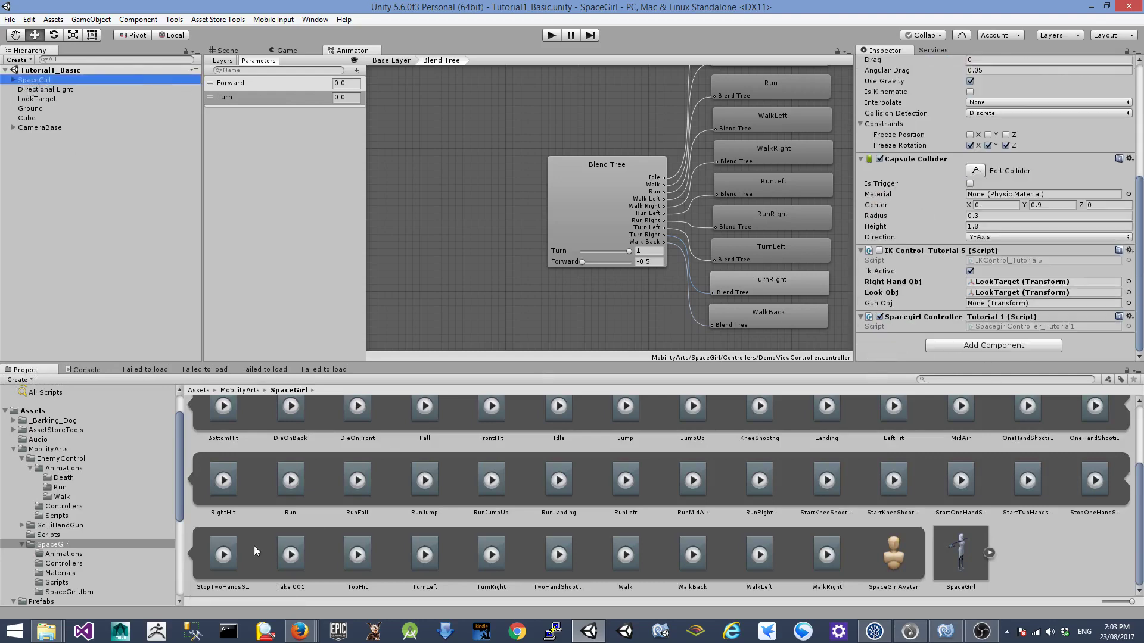
pyautogui.click(60, 572)
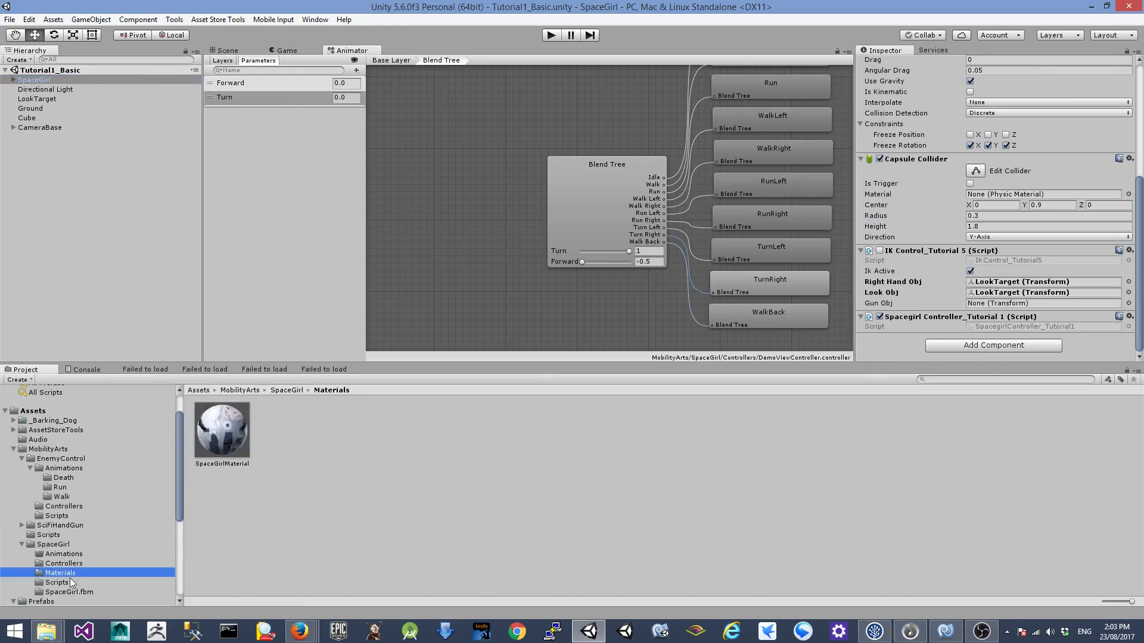
pyautogui.click(69, 583)
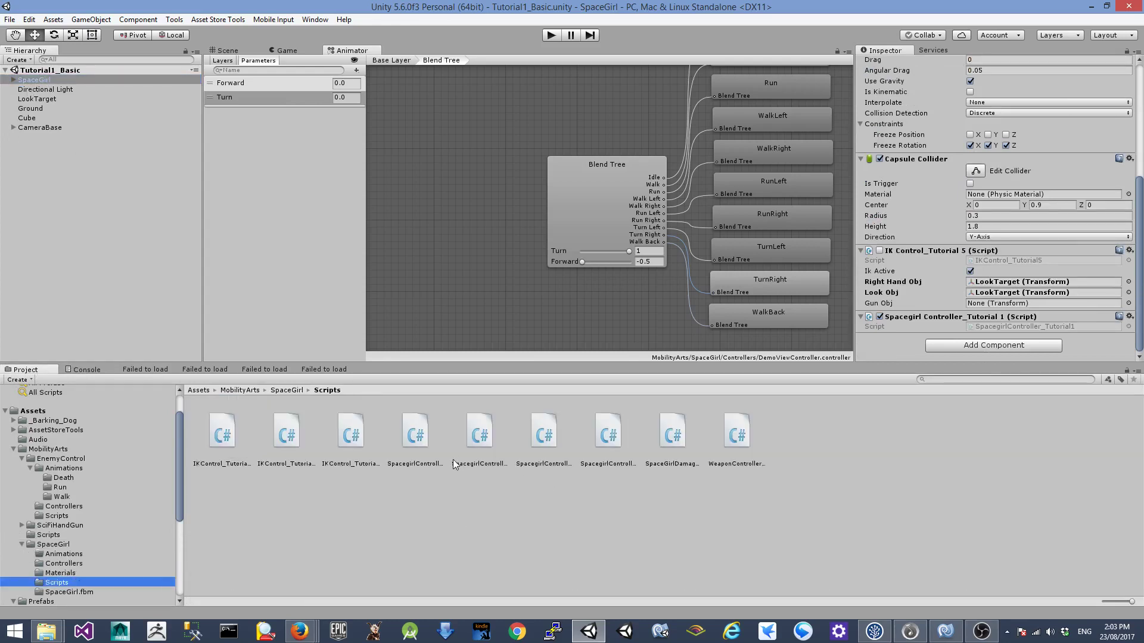
pyautogui.click(481, 441)
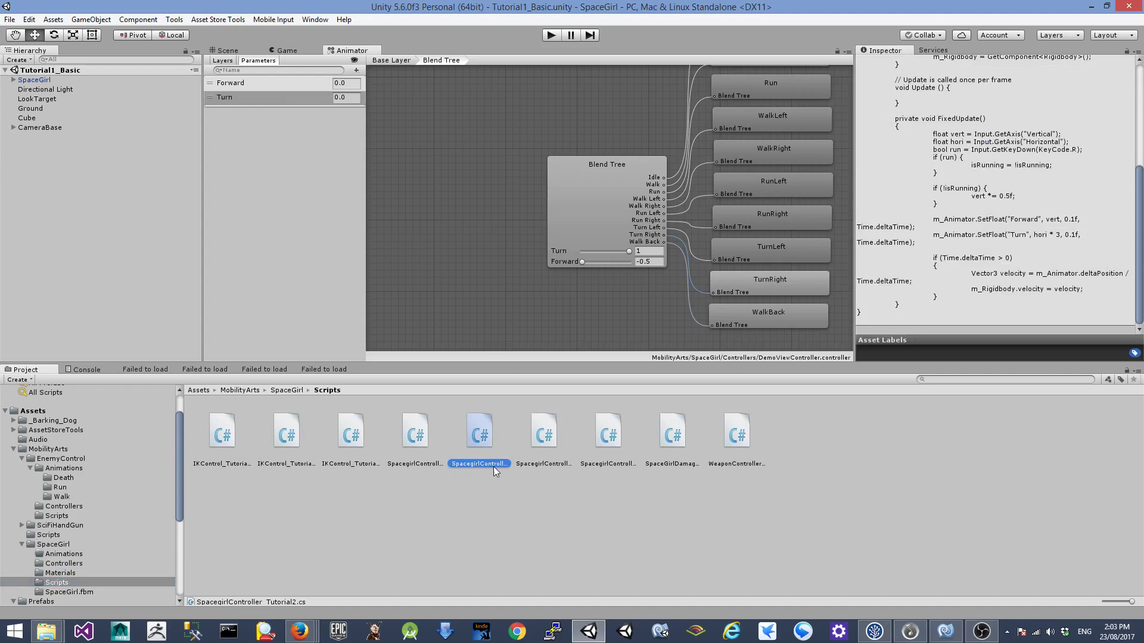
# - Attach SpacegirlController_Tutorial2 to SpaceGirl, remove the Tutorial 1 controller, and switch to MonoDevelop
pyautogui.click(56, 79)
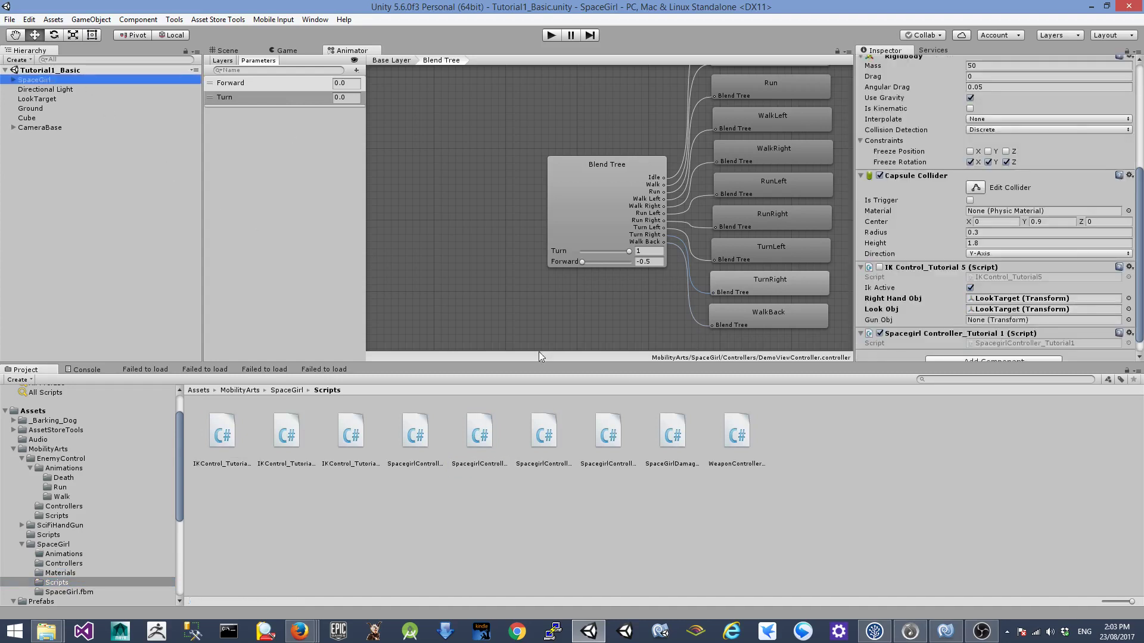
pyautogui.moveTo(487, 434); pyautogui.dragTo(919, 358)
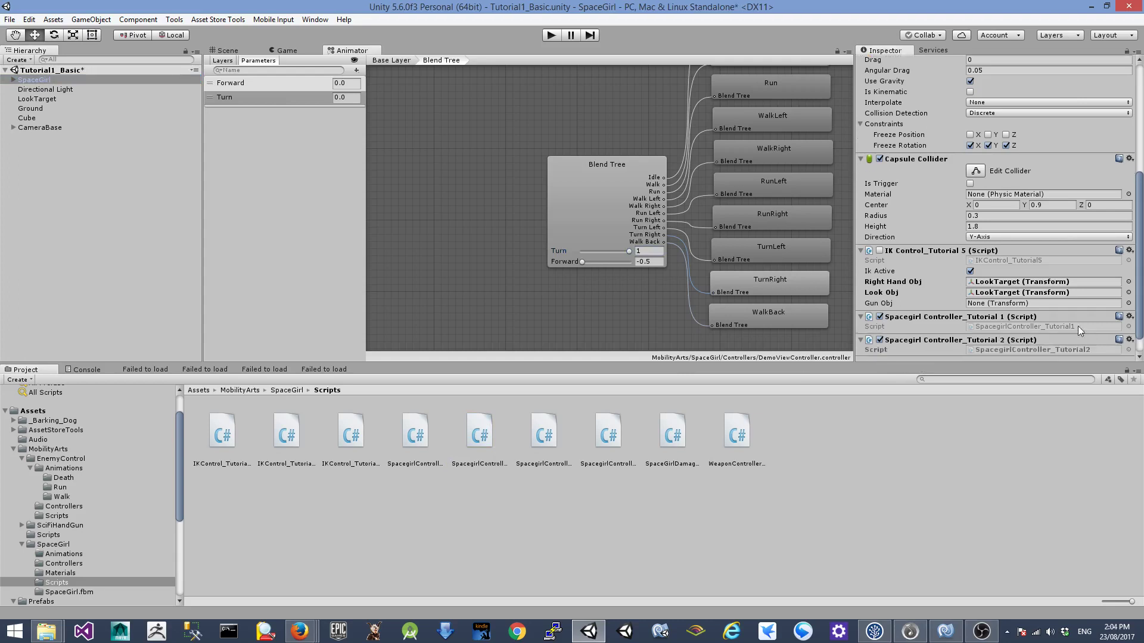
pyautogui.rightClick(1111, 319)
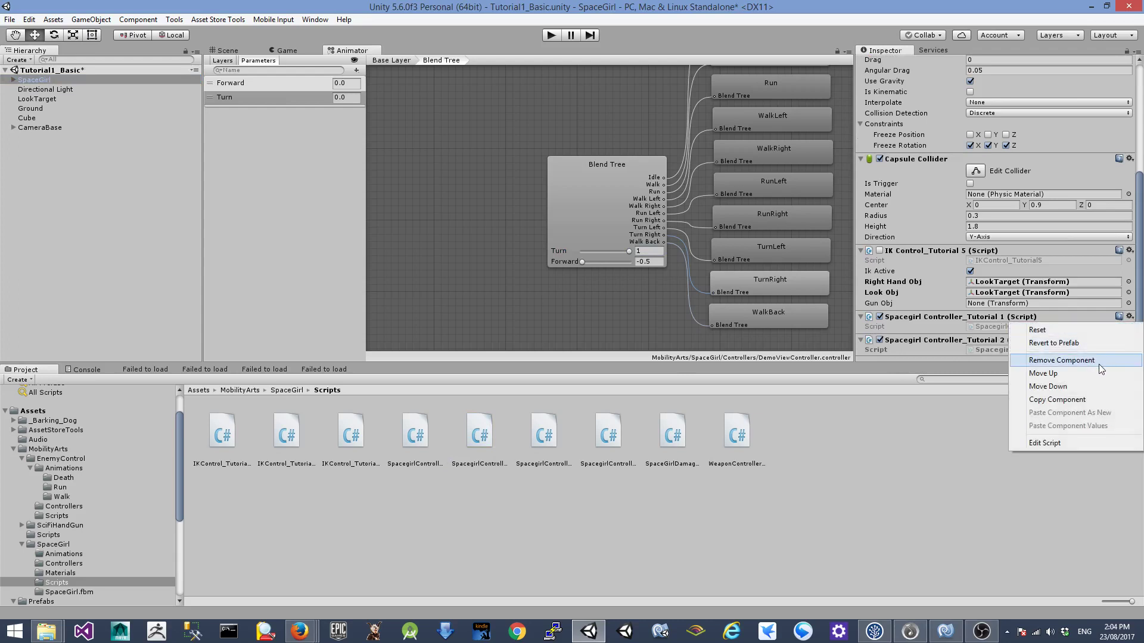
pyautogui.click(1060, 360)
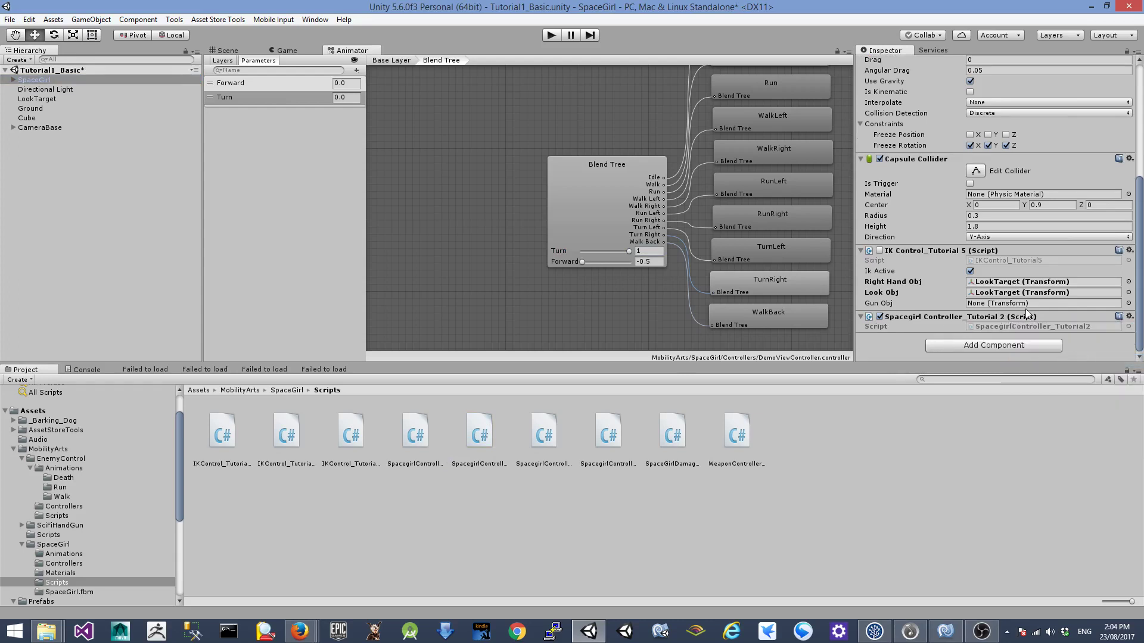
pyautogui.click(945, 631)
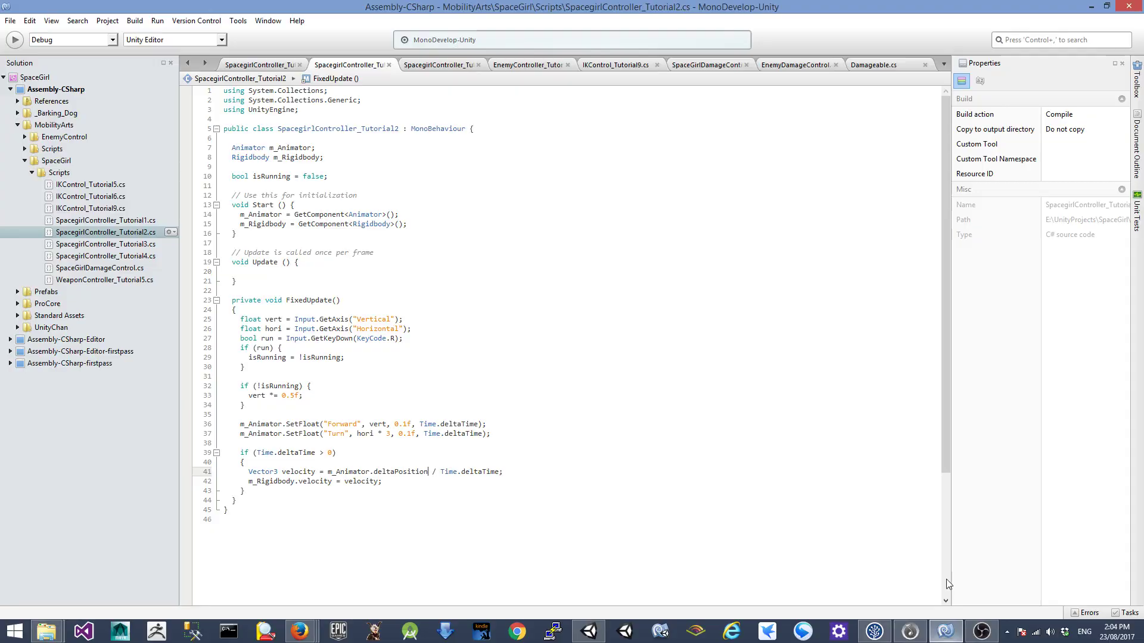
pyautogui.click(254, 66)
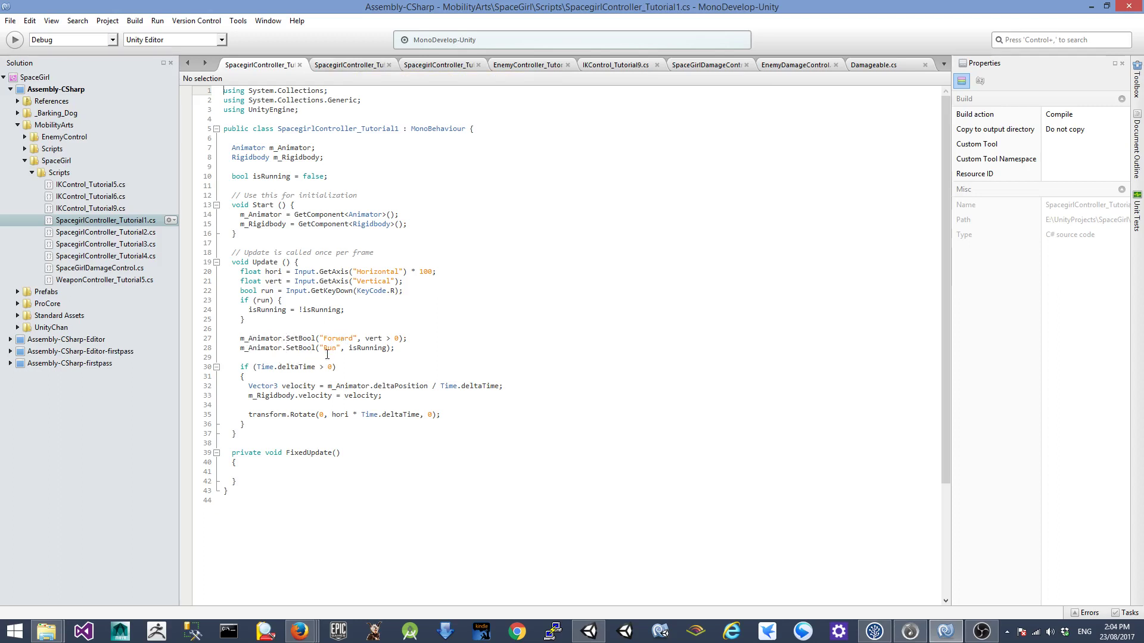
pyautogui.click(341, 67)
pyautogui.scroll(-4, 315, 363)
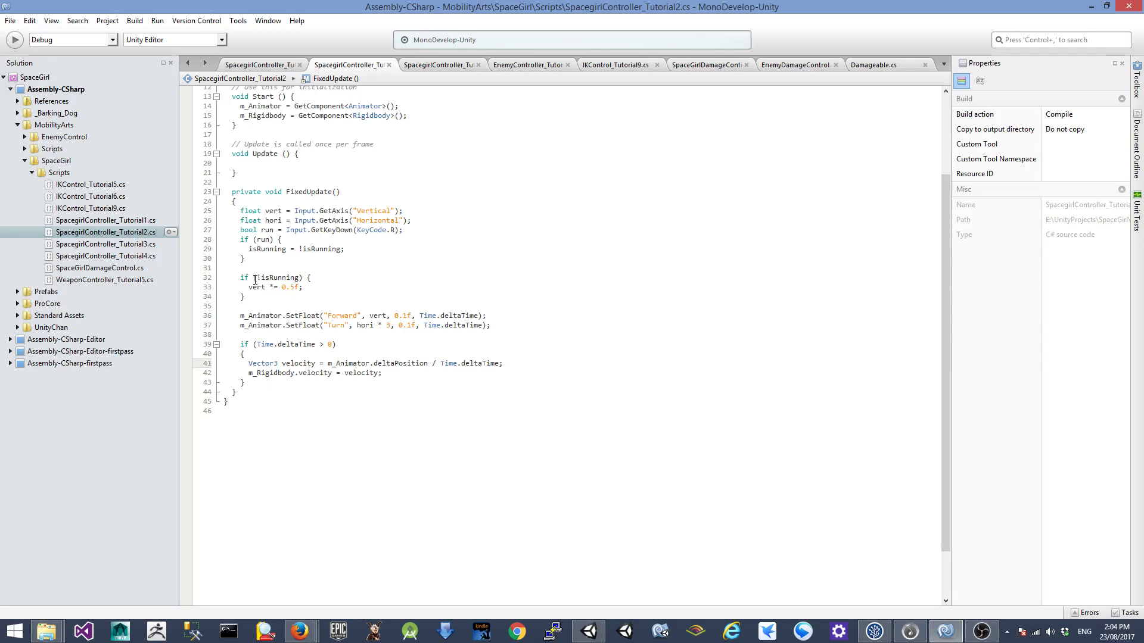
pyautogui.doubleClick(816, 9)
pyautogui.click(942, 149)
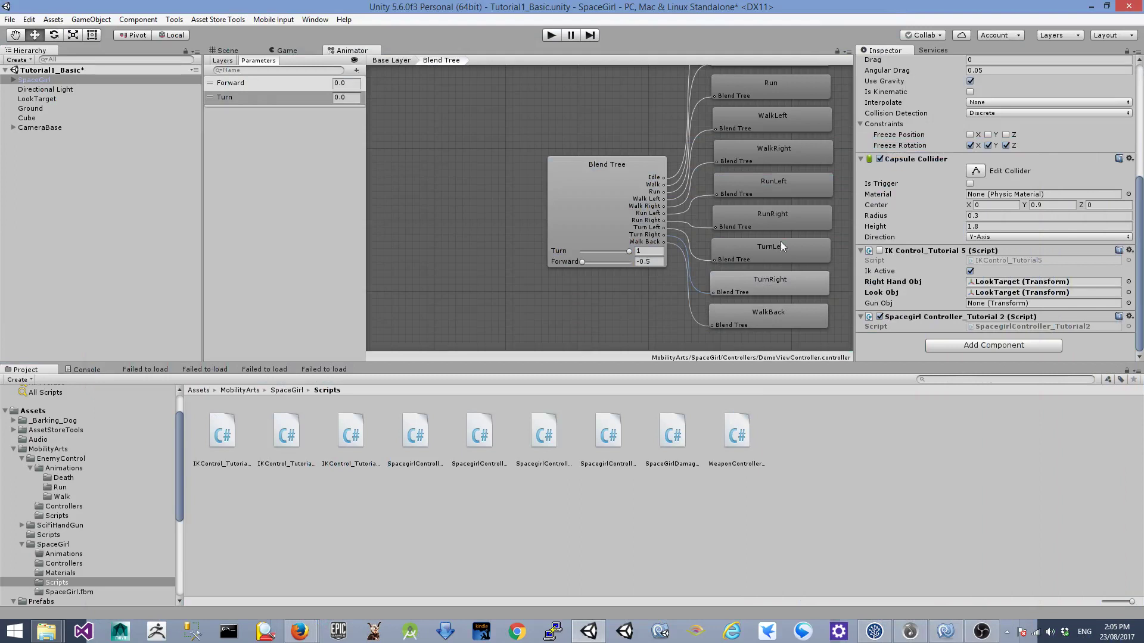
pyautogui.click(619, 191)
pyautogui.scroll(-5, 1060, 167)
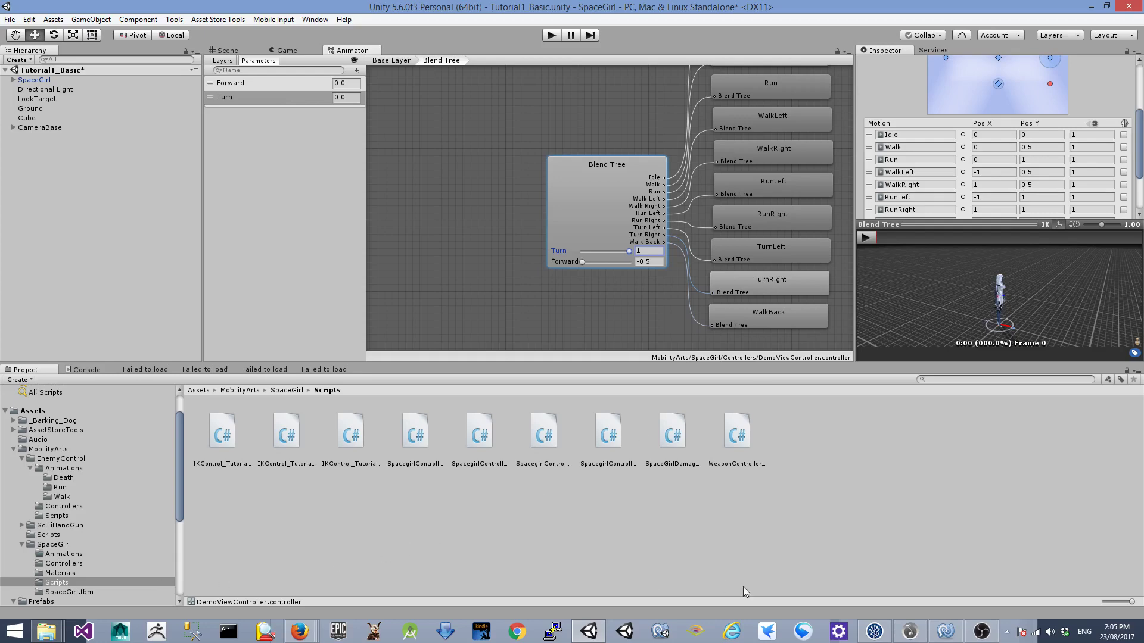
pyautogui.click(945, 631)
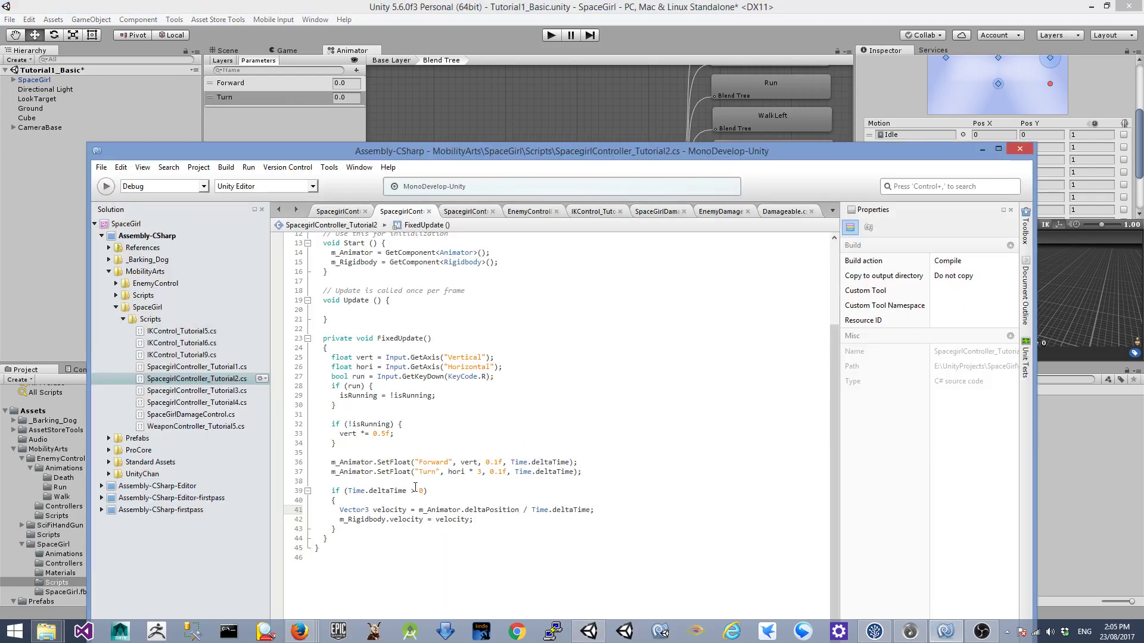
pyautogui.doubleClick(637, 153)
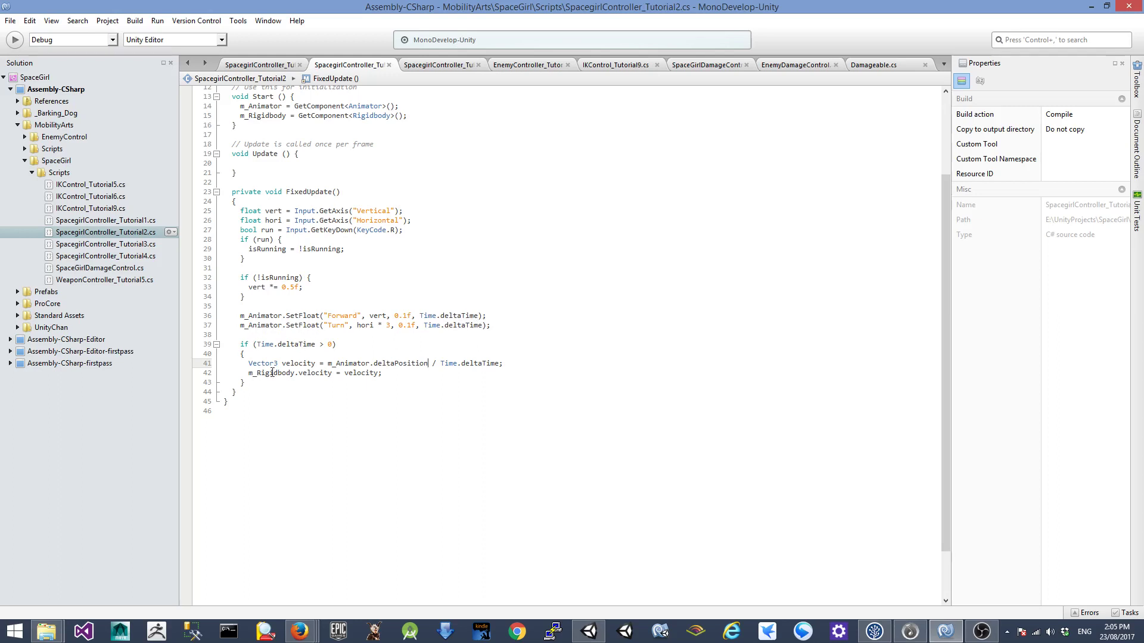
# - Highlight m_Animator.deltaPosition on line 41, then return to the Unity editor
pyautogui.moveTo(327, 364); pyautogui.dragTo(412, 363)
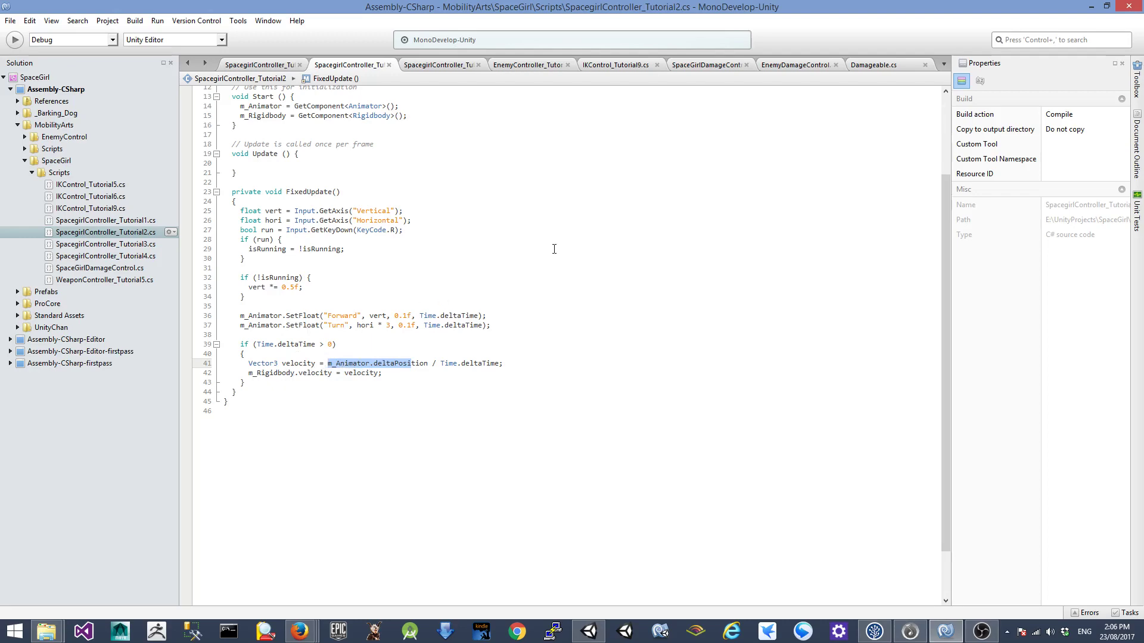
pyautogui.hotkey('alt', 'Tab')
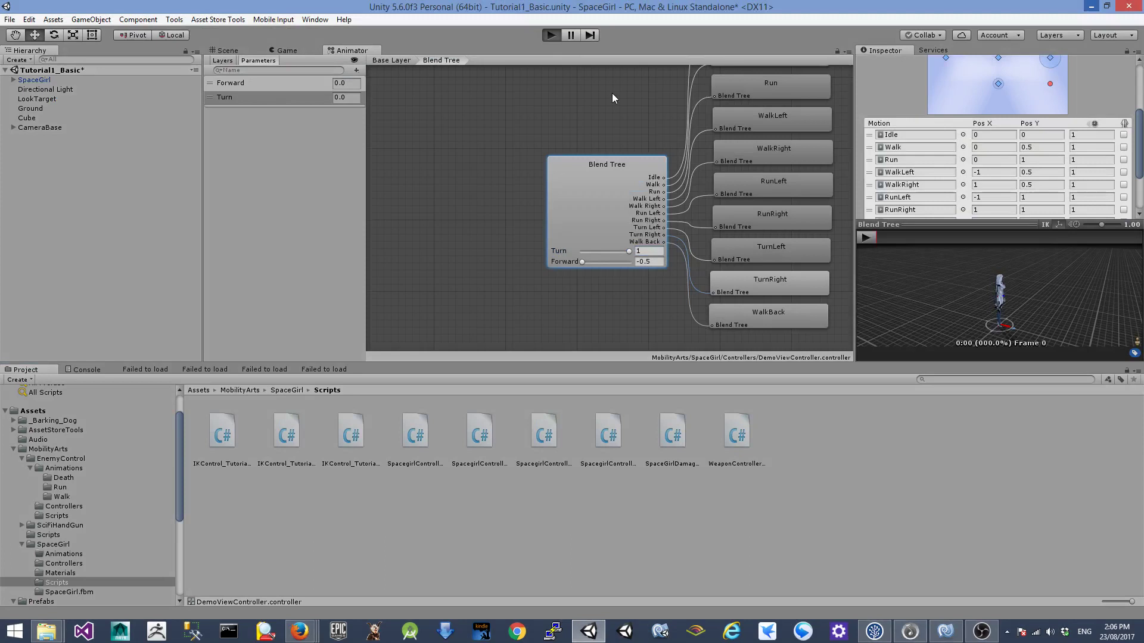
# - Enter Play mode, drive SpaceGirl with W/A/S/D to walk, run and turn, then stop playing
pyautogui.hotkey('ctrl', 'p')
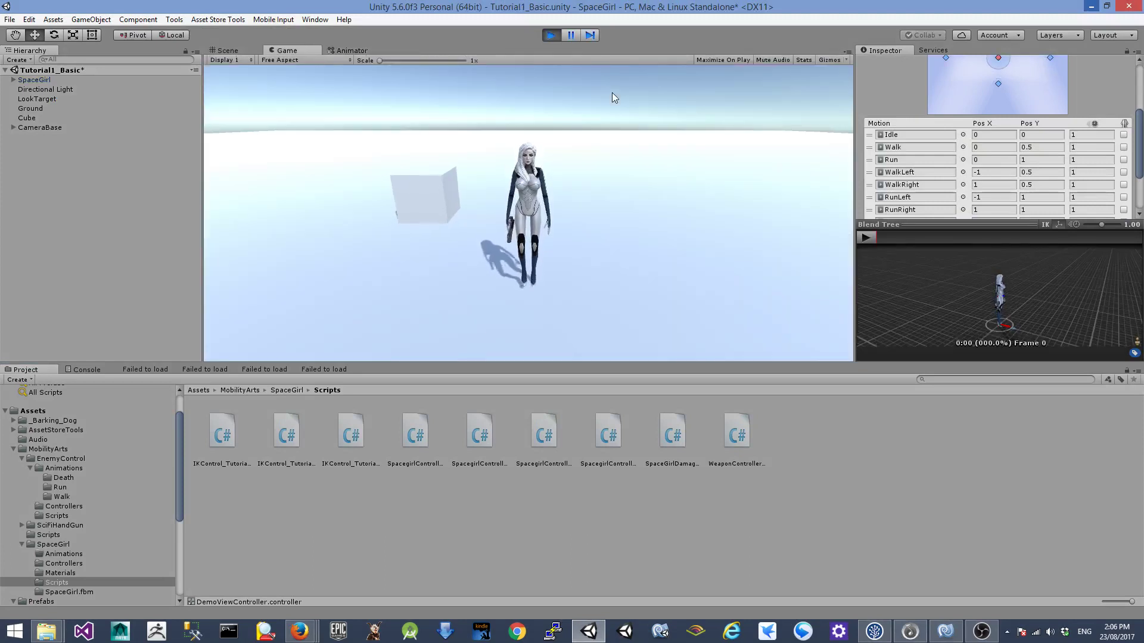
pyautogui.press('d')
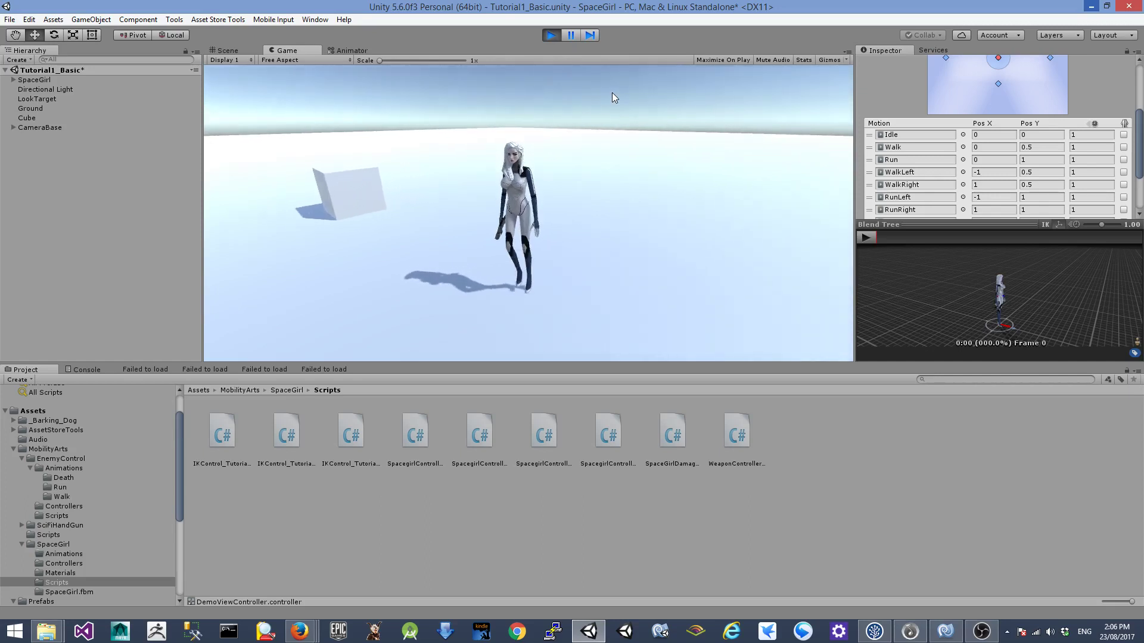
pyautogui.press('a')
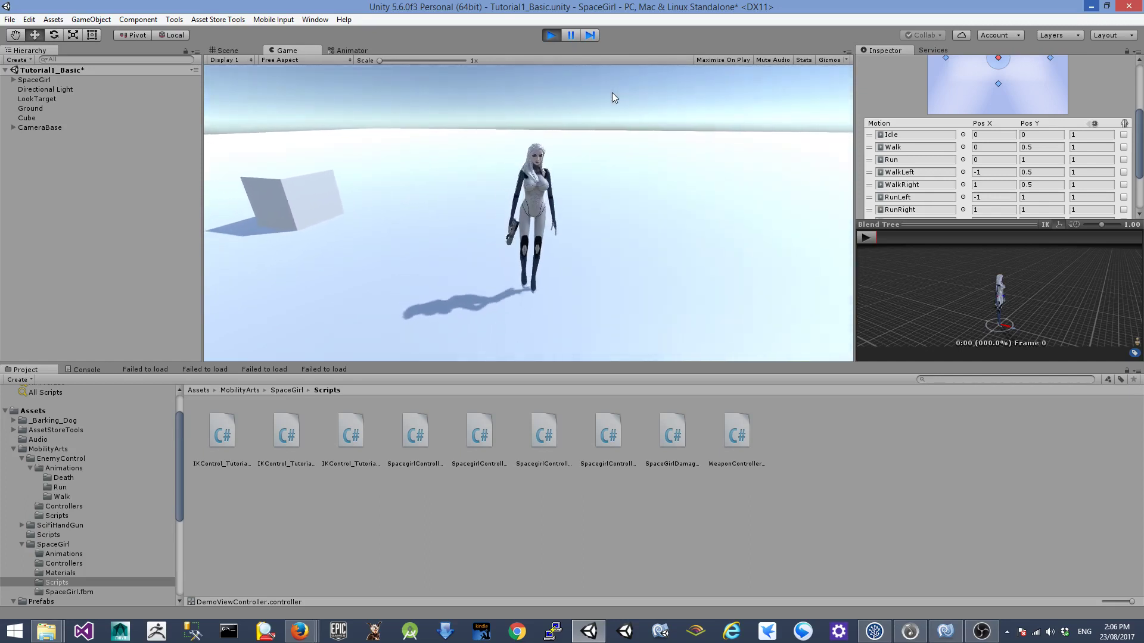
pyautogui.press('s')
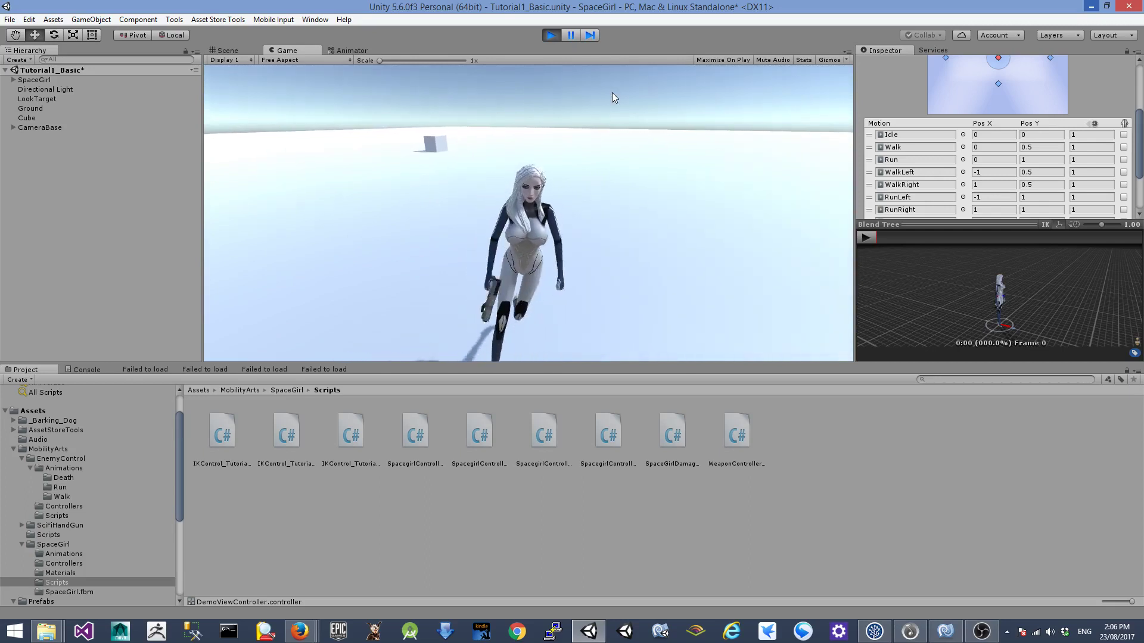
pyautogui.press('w')
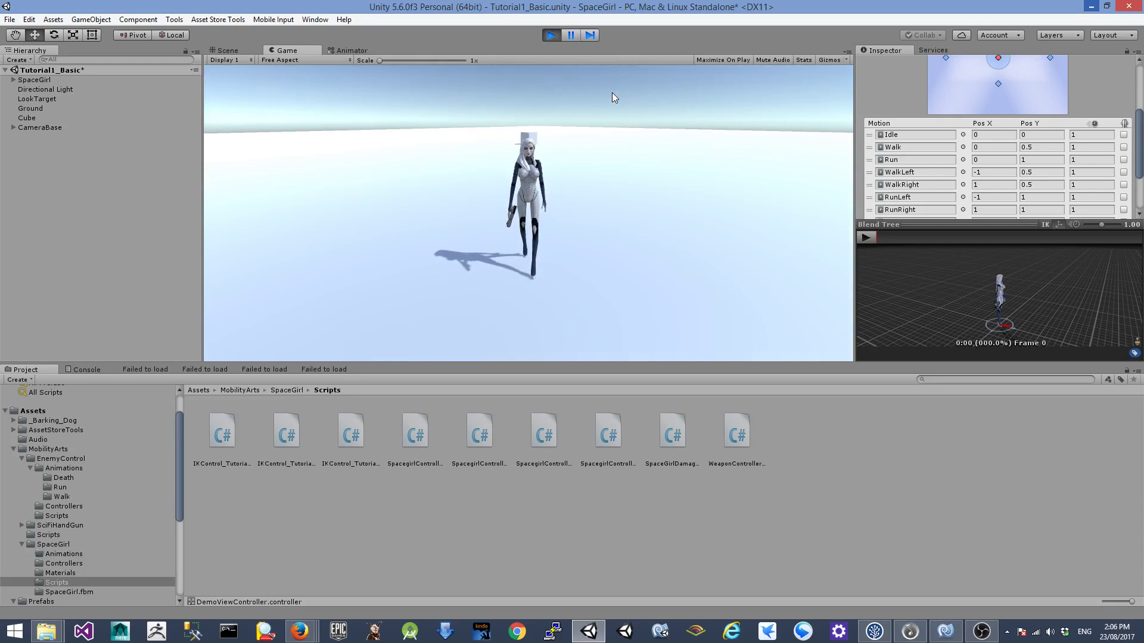
pyautogui.press('a')
pyautogui.press('s')
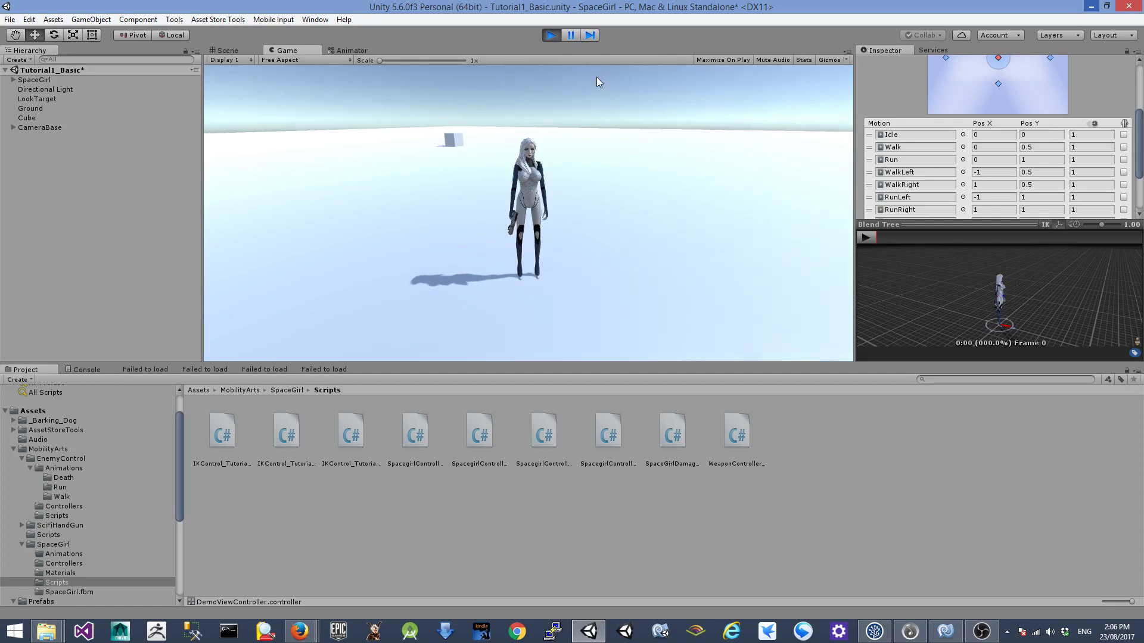
pyautogui.click(551, 36)
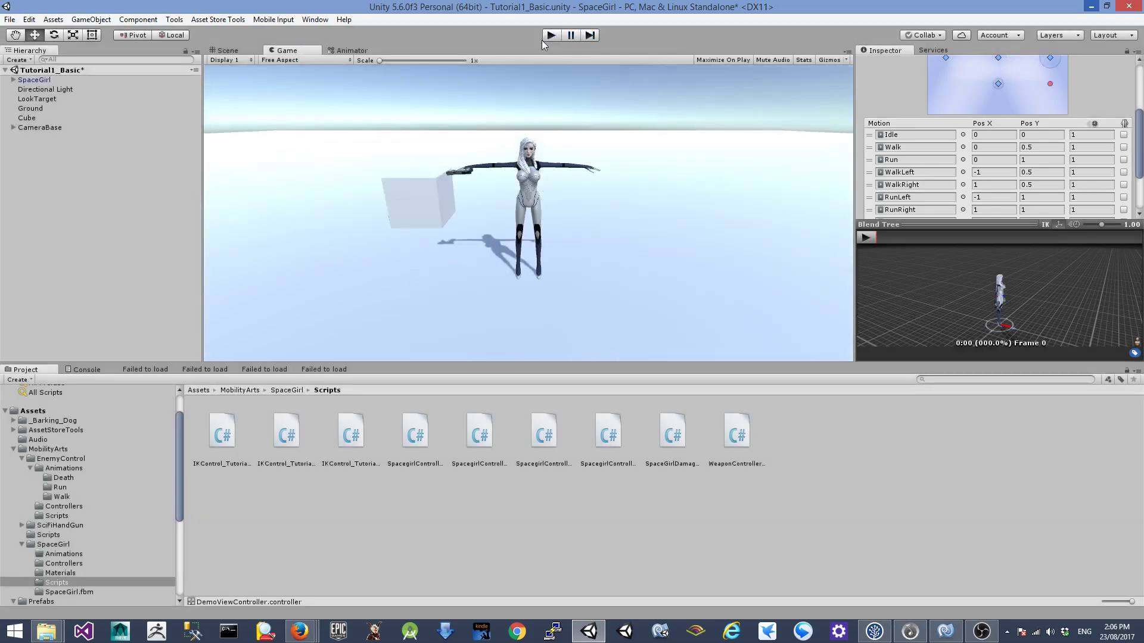